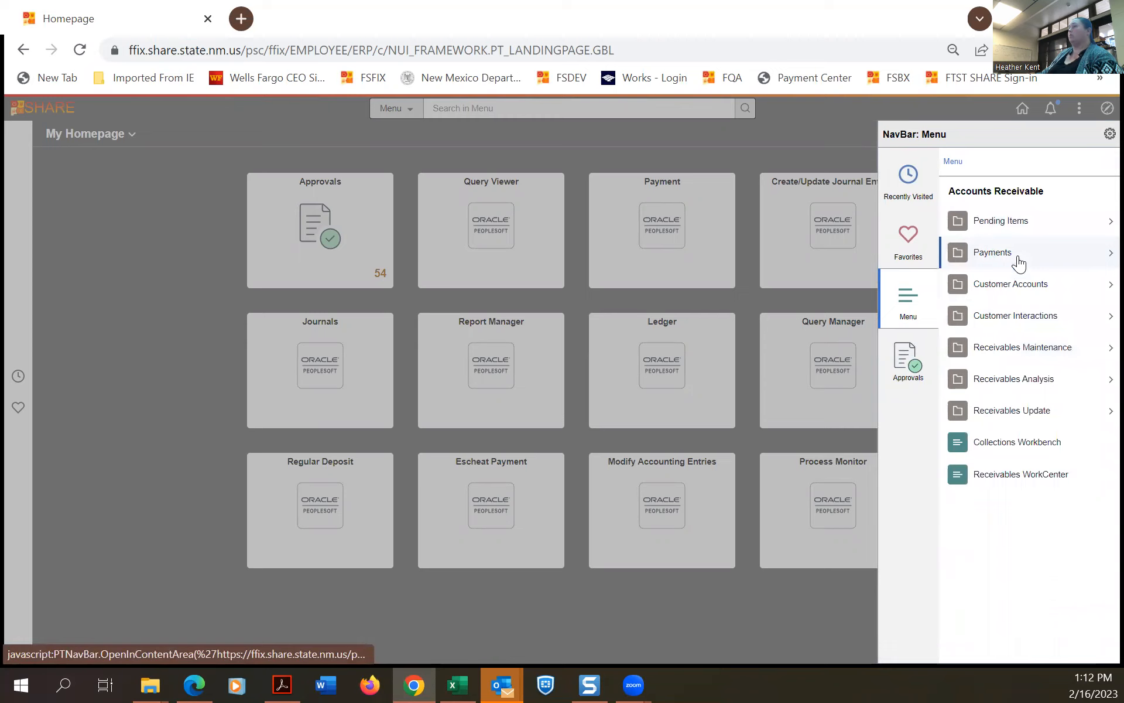
Open Regular Deposit under Accounts Receivable > Payments > Online Payments in the NavBar menu.
left_click(1034, 254)
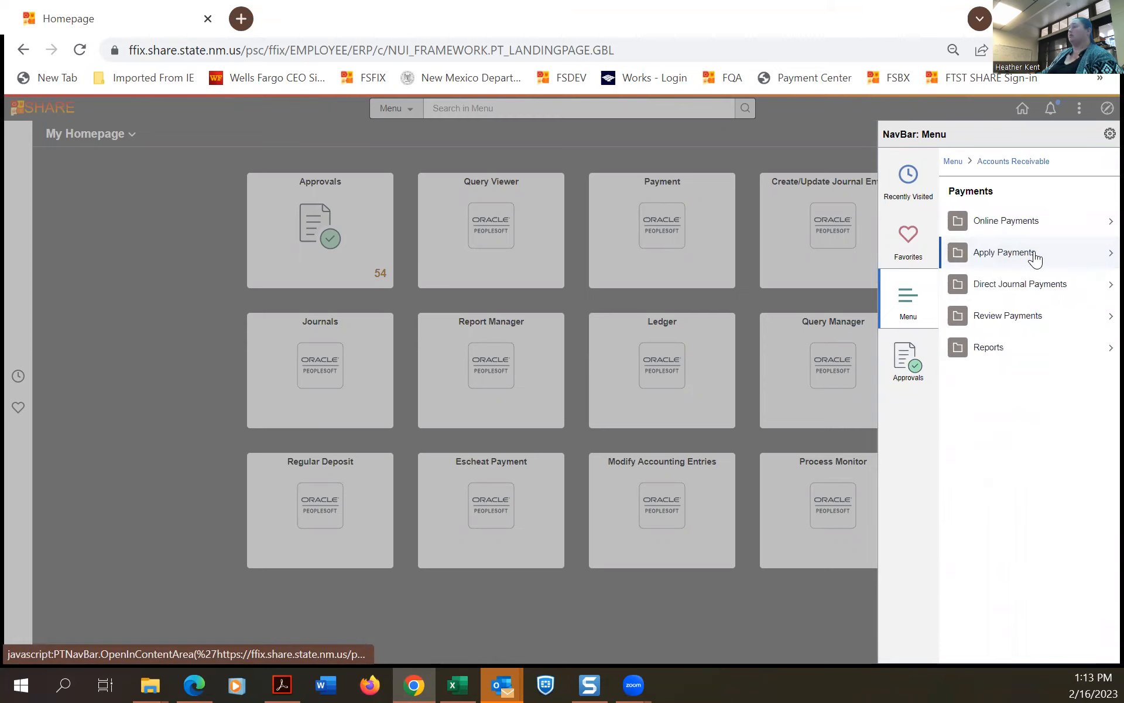
left_click(1066, 227)
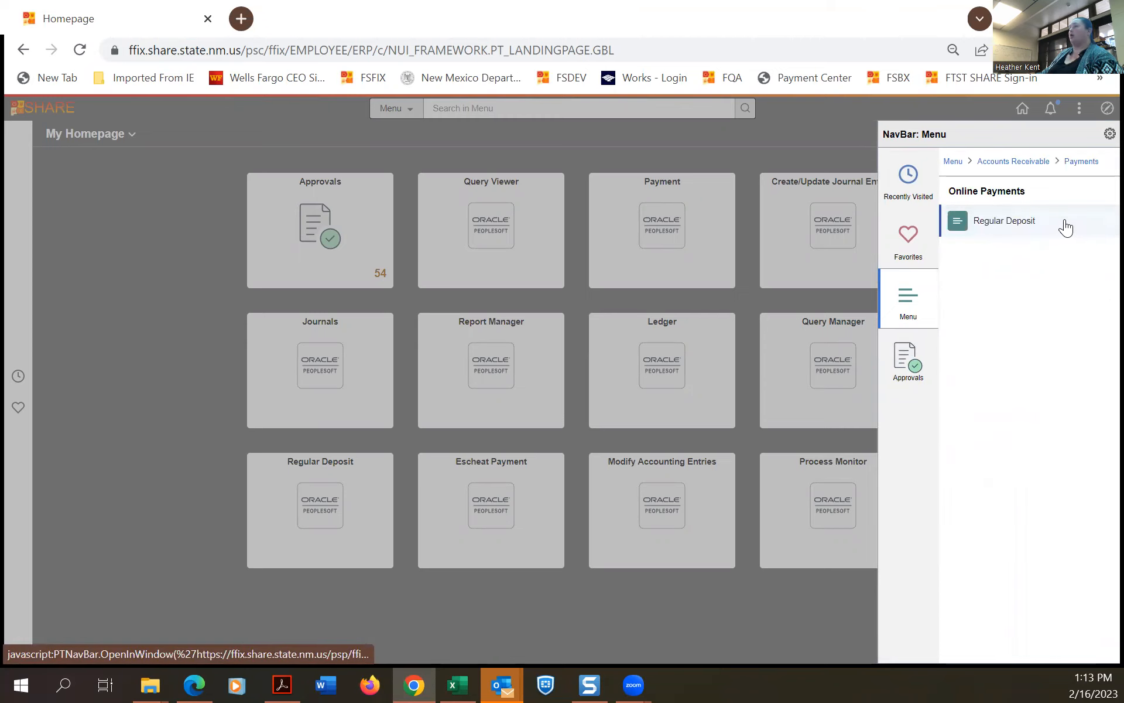
left_click(1065, 224)
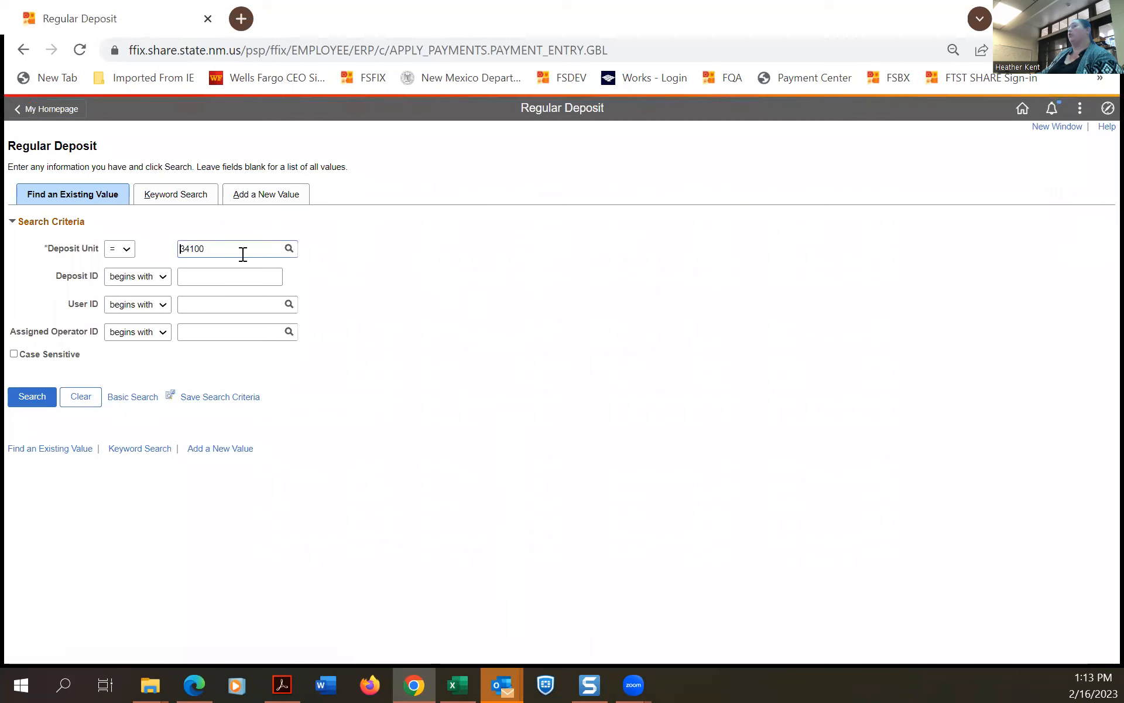
left_click(32, 398)
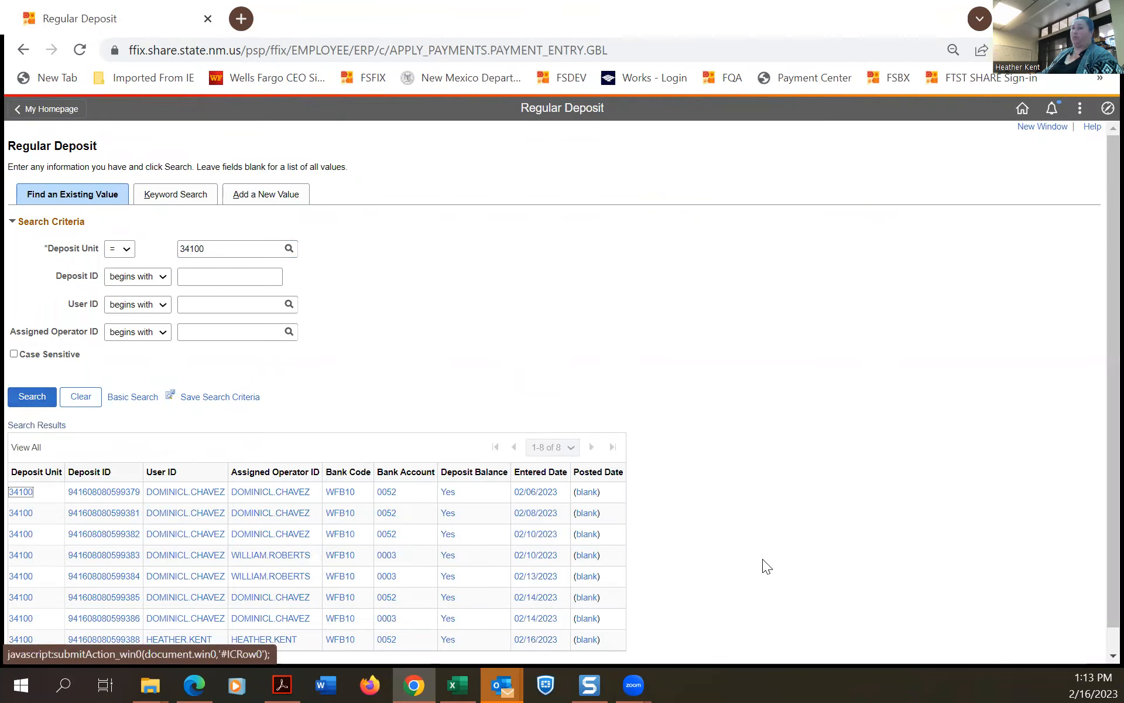
scroll(761, 558, "down", 2)
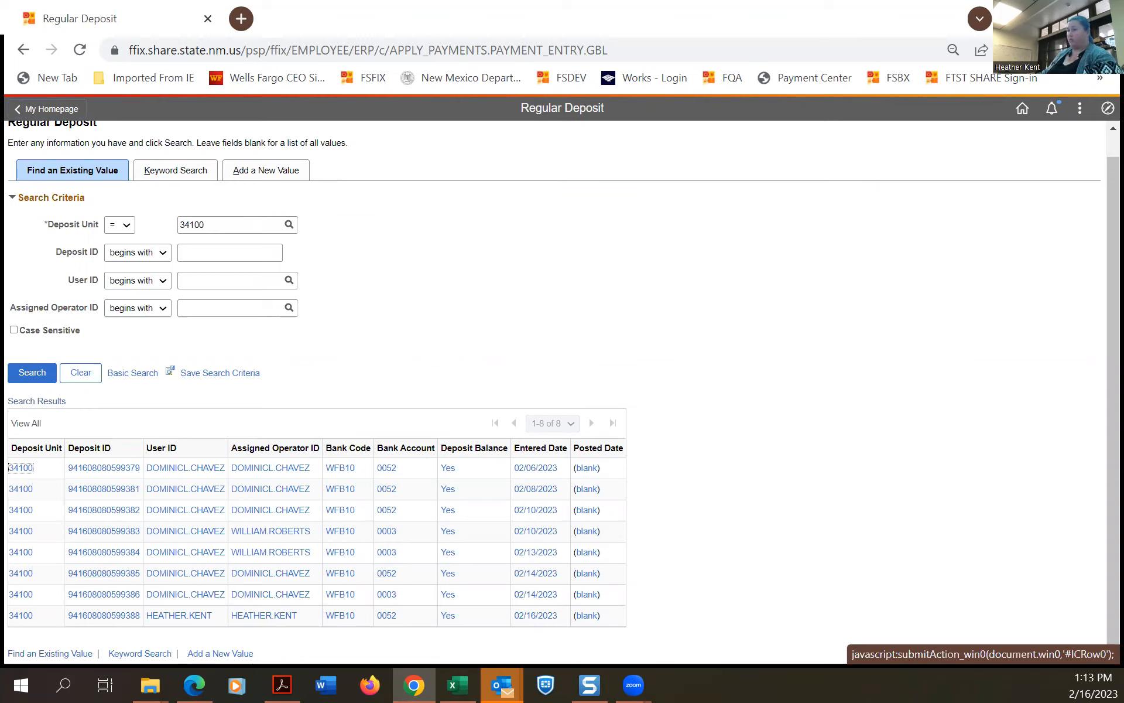
left_click(589, 683)
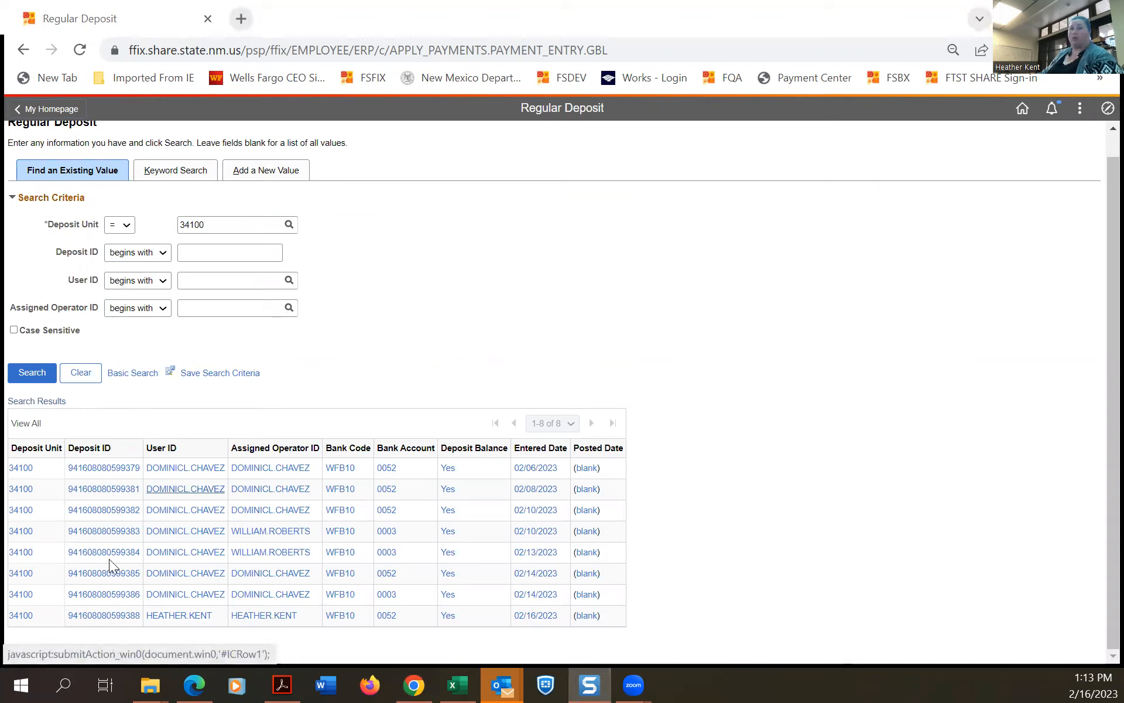
left_click(113, 574)
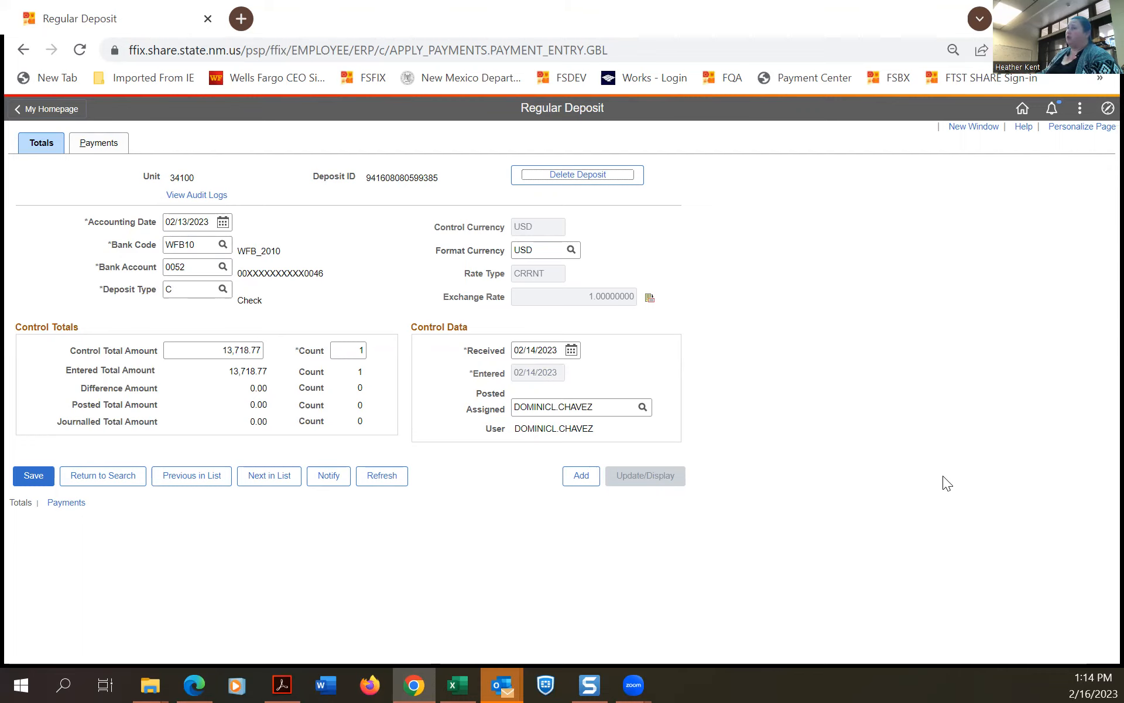
Change the Assigned operator to your own user ID and show the deposit's payment details.
left_click(595, 406)
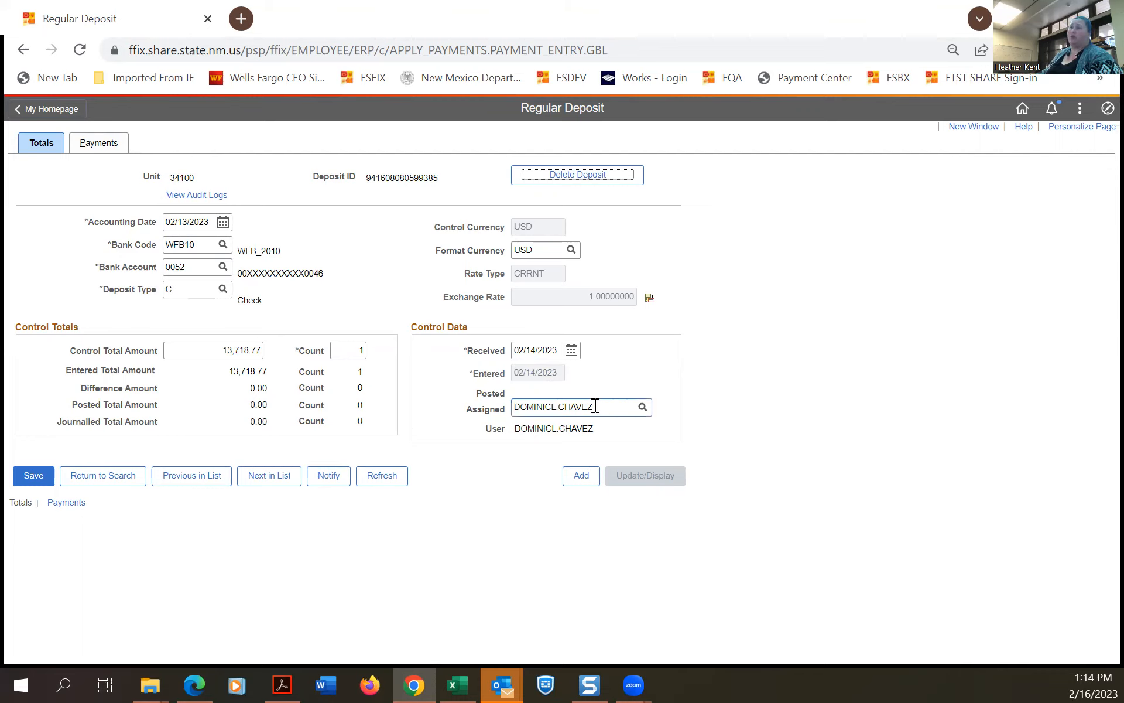
double_click(595, 406)
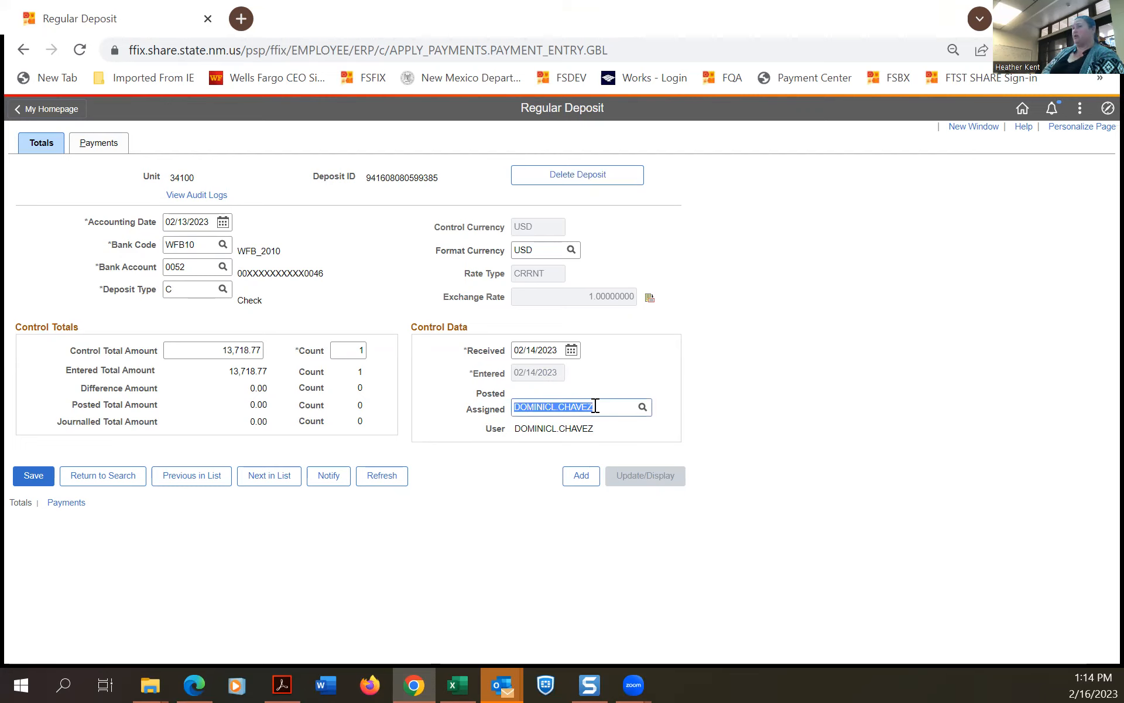
type("HEATHER.KENT")
left_click(558, 451)
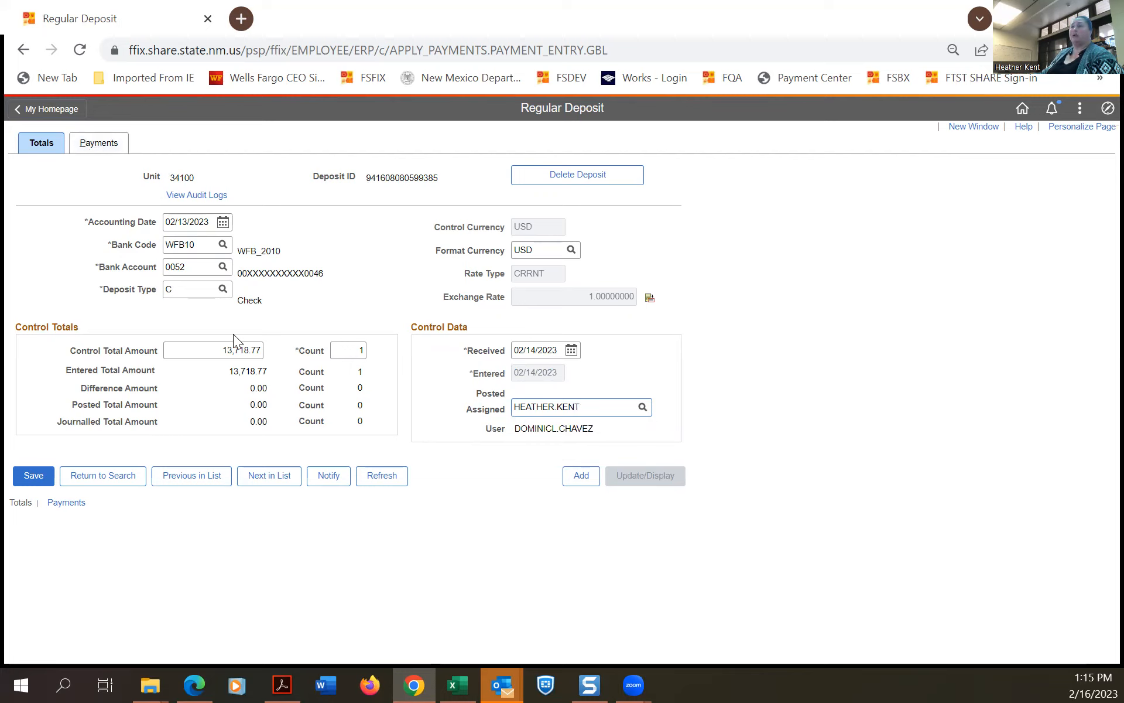
left_click(339, 354)
left_click(99, 144)
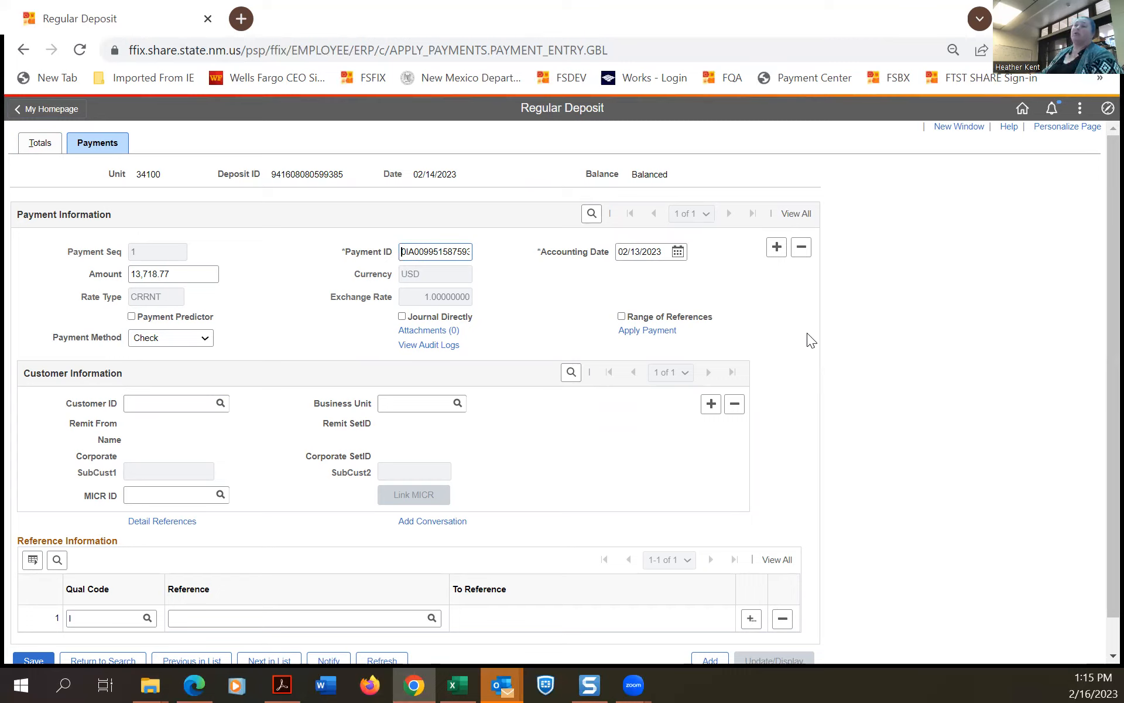
Check Journal Directly on the 13,718.77 check payment and save the deposit.
left_click(403, 317)
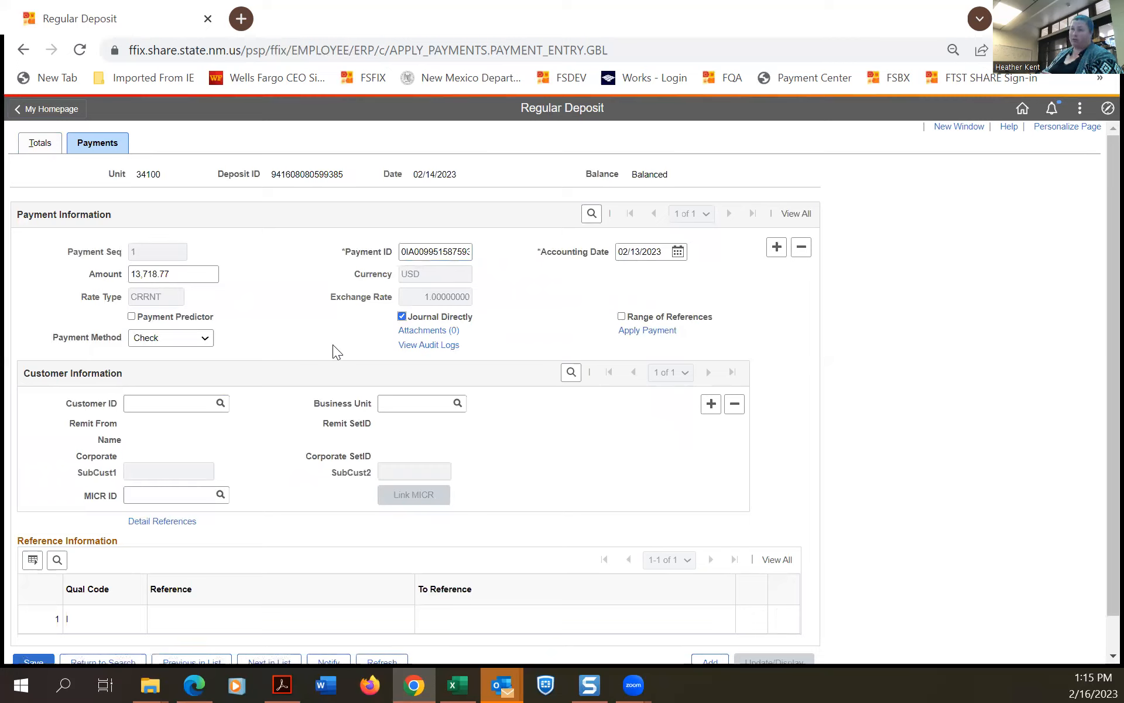
scroll(303, 392, "down", 1)
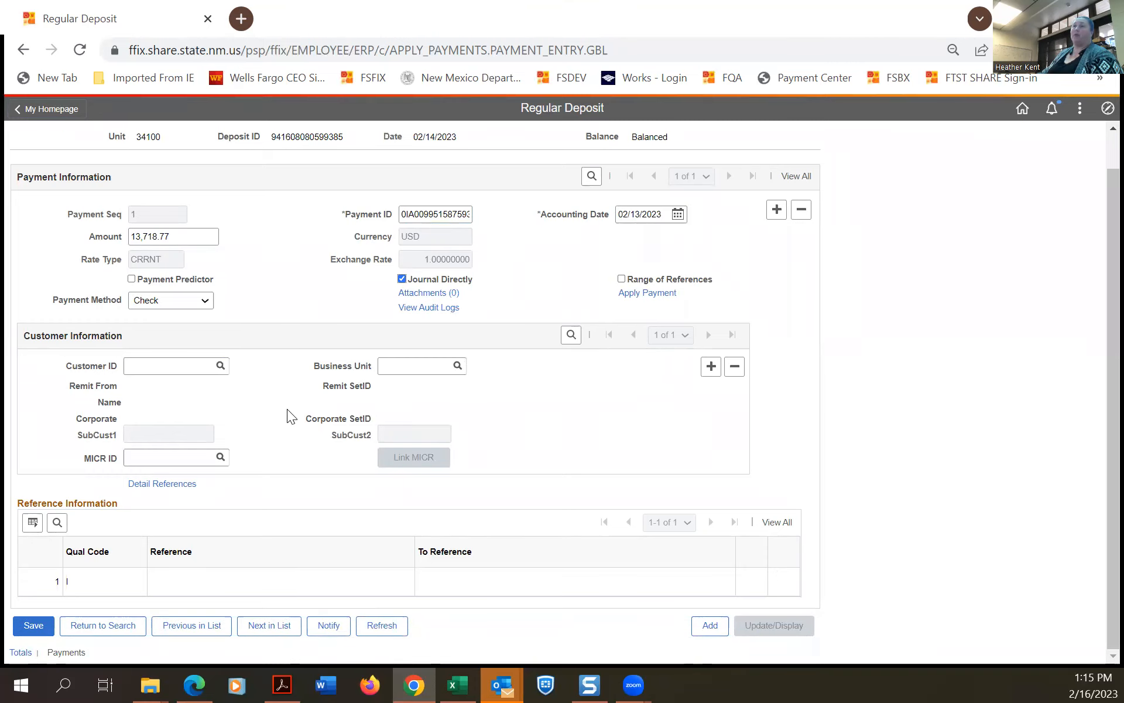
left_click(34, 628)
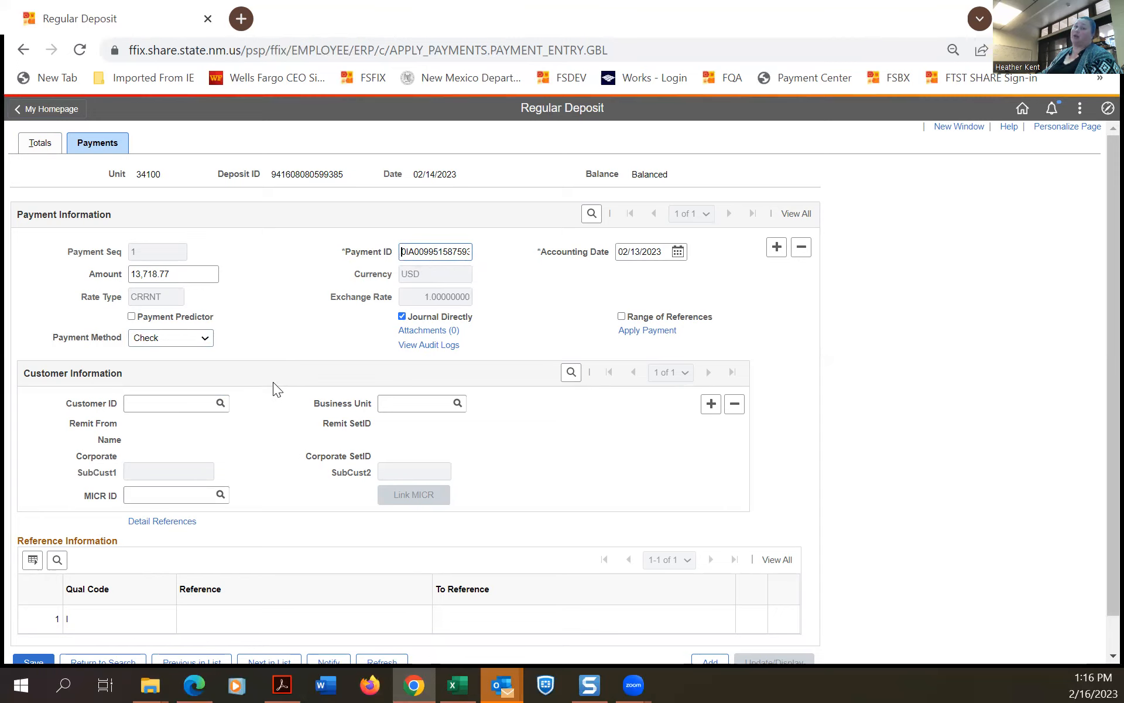
scroll(271, 392, "down", 1)
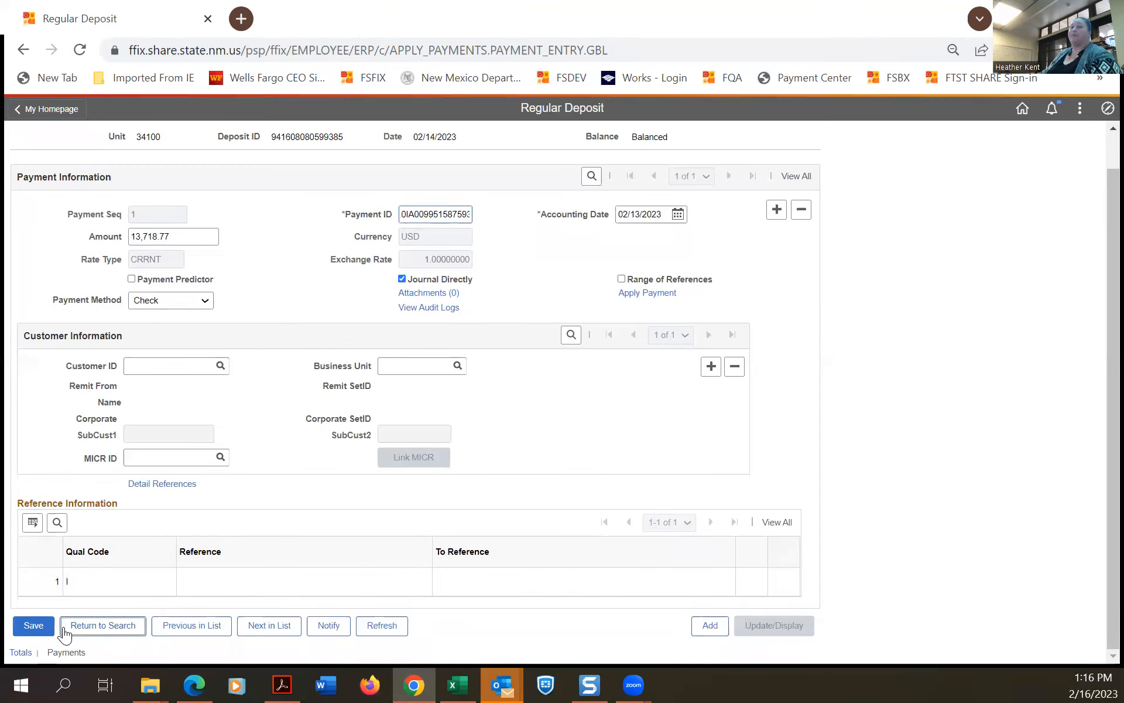
left_click(40, 630)
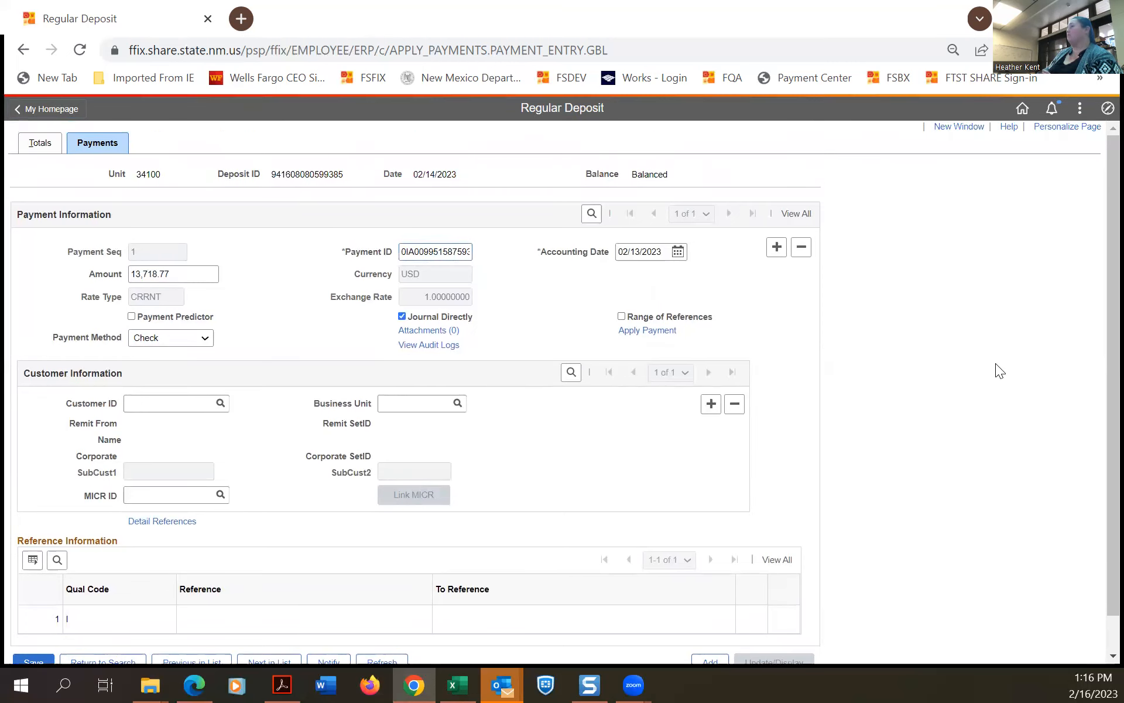
Go to Payments > Direct Journal Payments > Direct Journal Acctg Entries via the NavBar menu.
left_click(1099, 110)
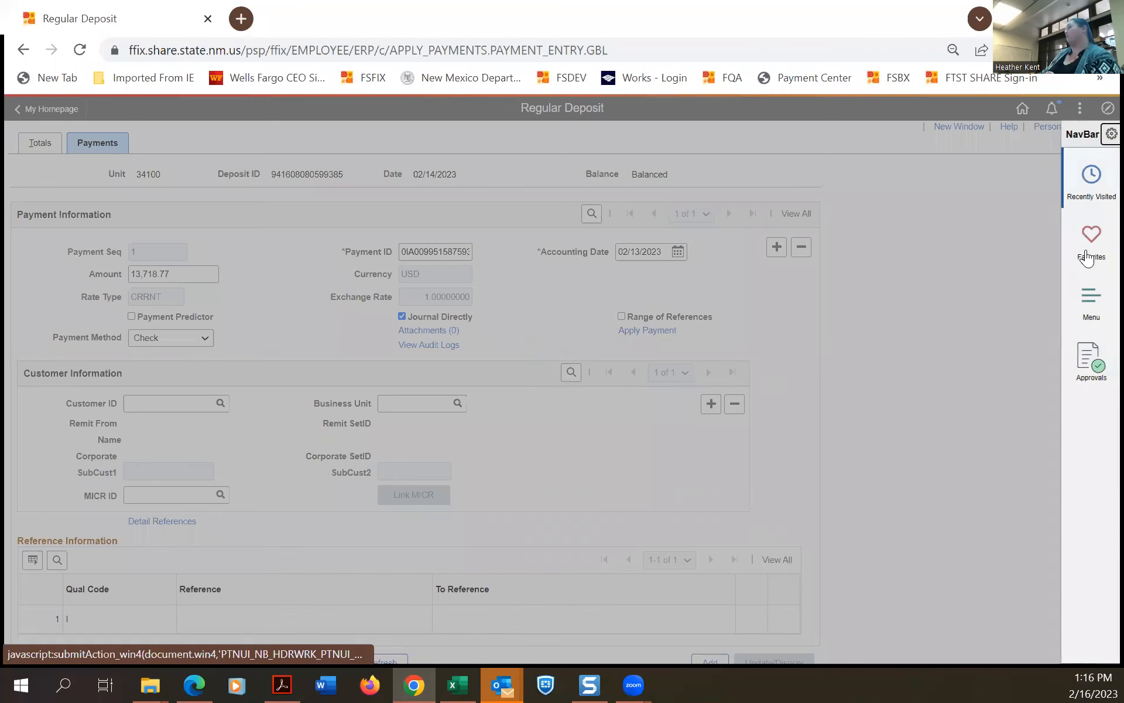
left_click(1090, 308)
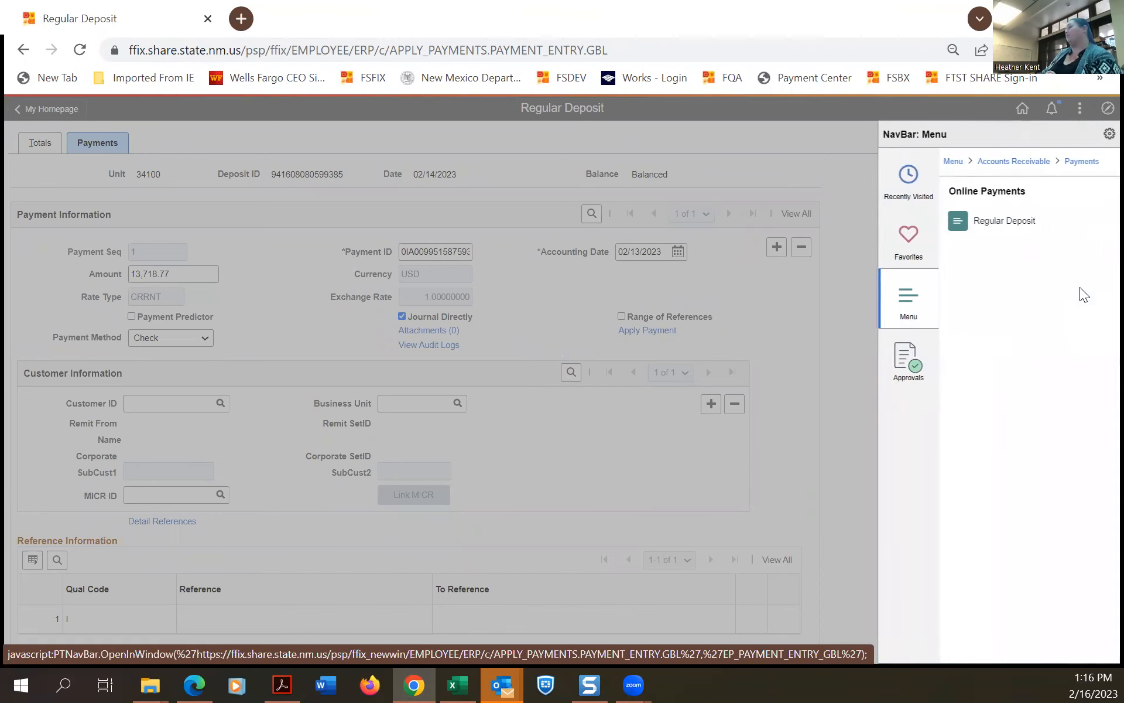
left_click(1087, 162)
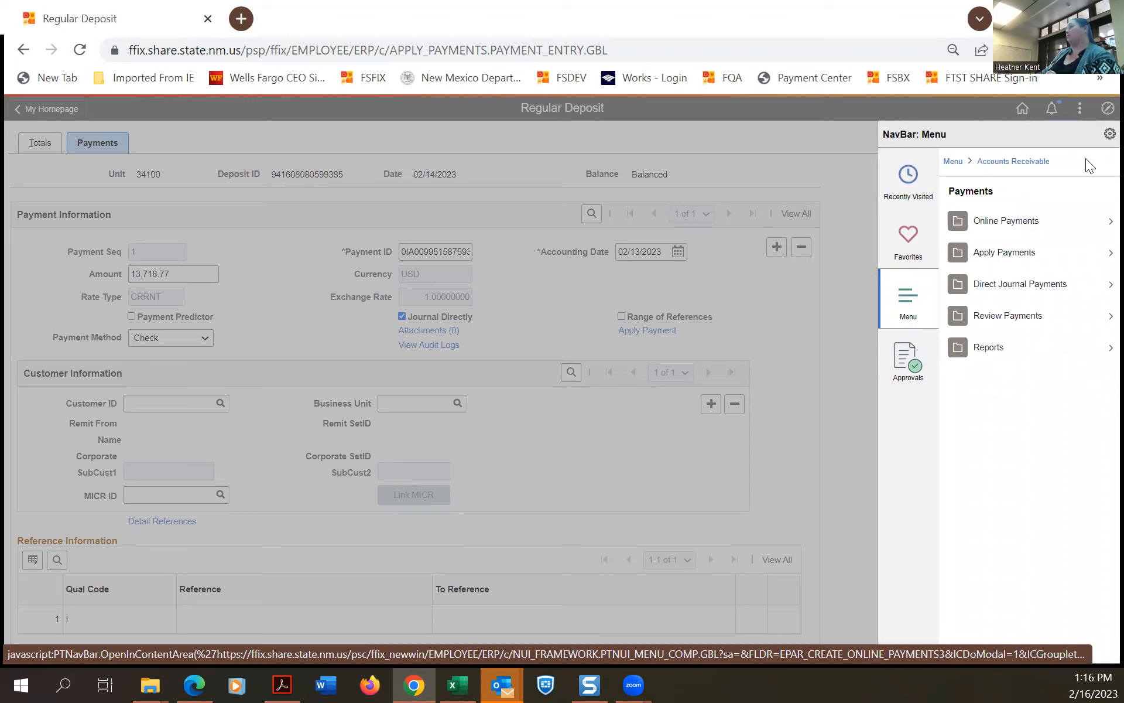
left_click(1075, 295)
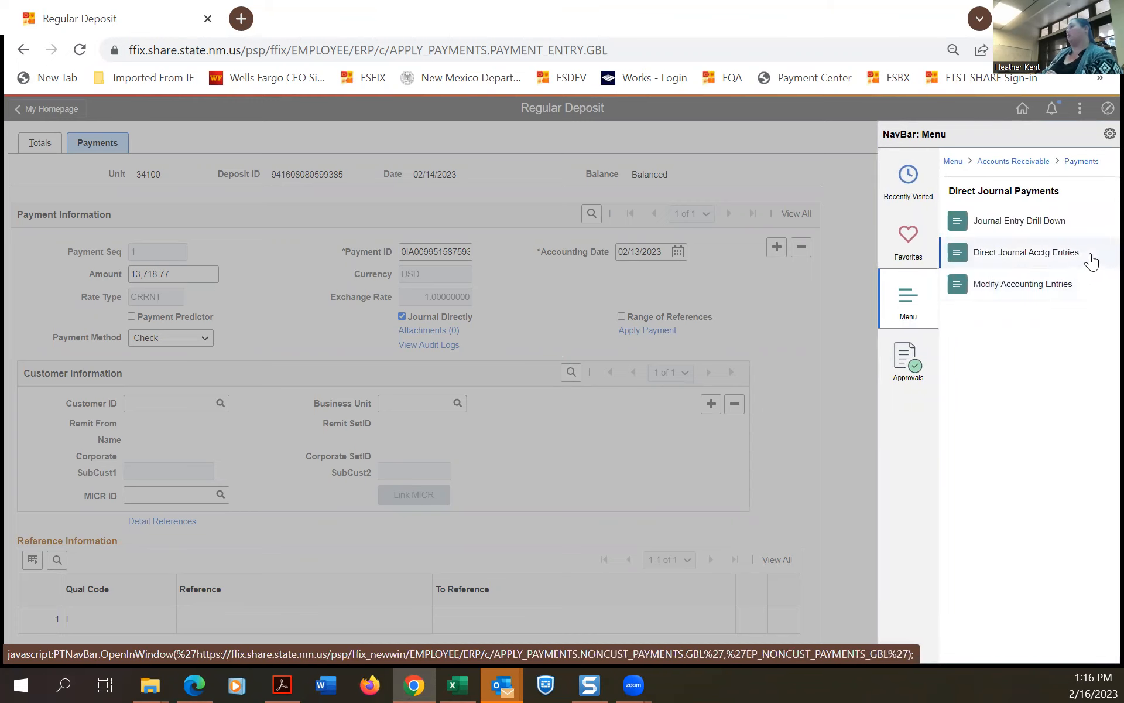
left_click(1091, 261)
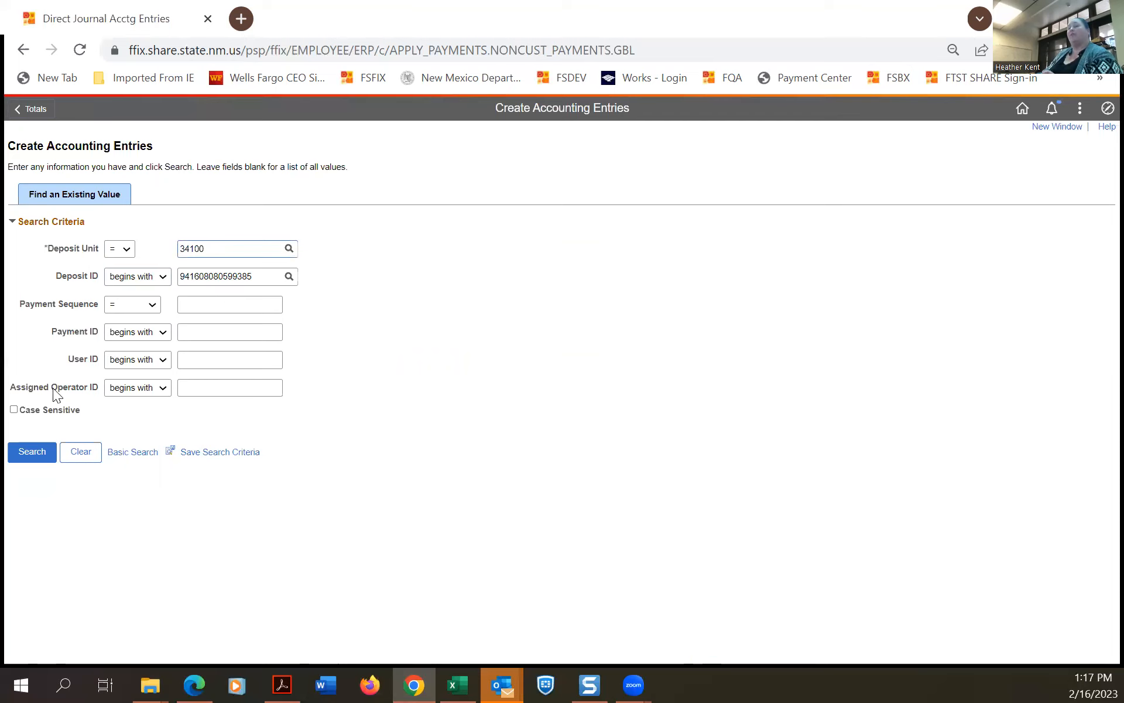
left_click(20, 453)
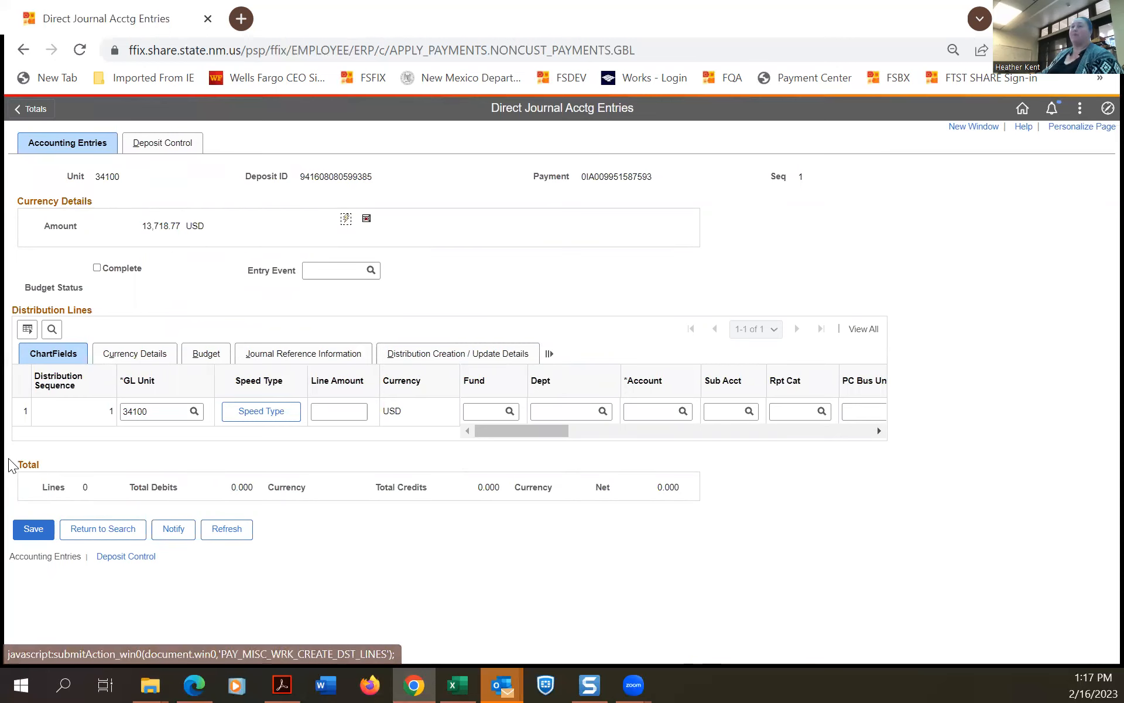
left_click(341, 411)
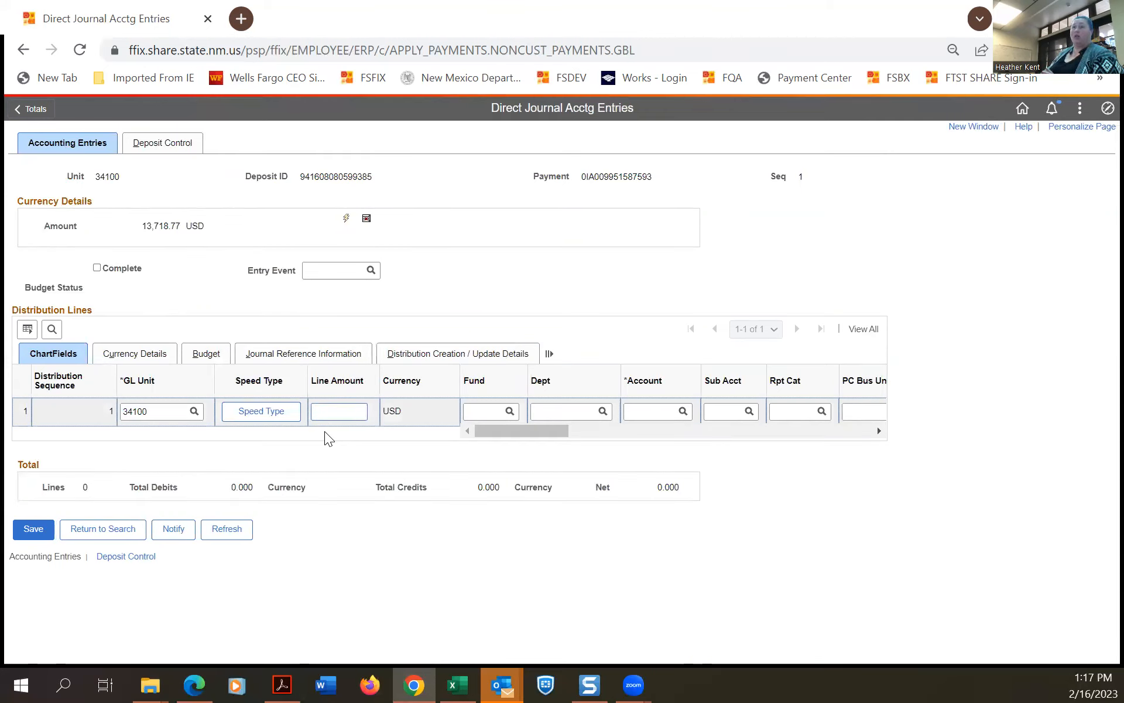
Enter -13,718.77 as line 1's amount and choose fund 08800 from the lookup.
type("-13")
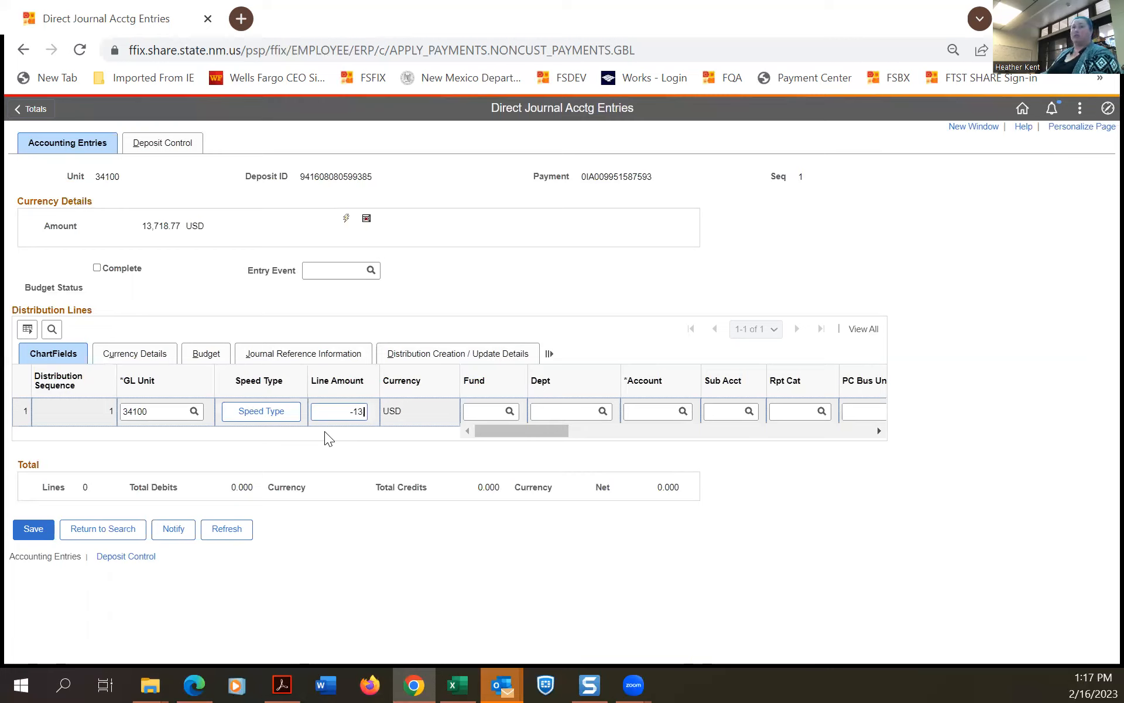
type(",718.77")
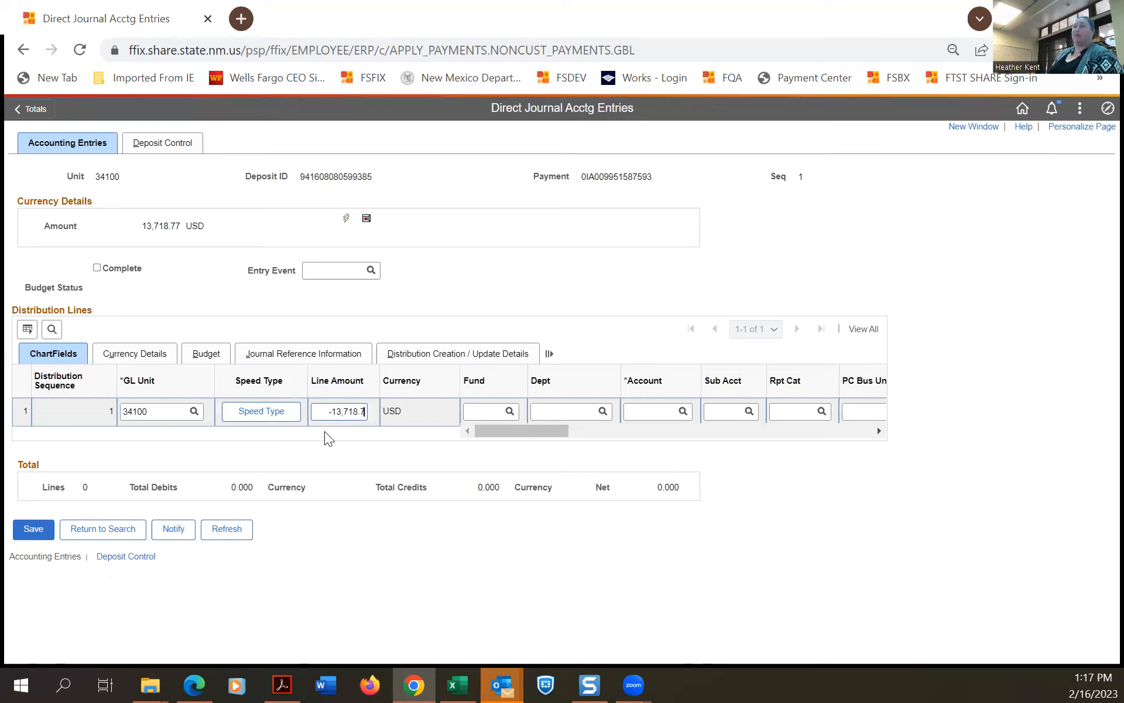
left_click(502, 412)
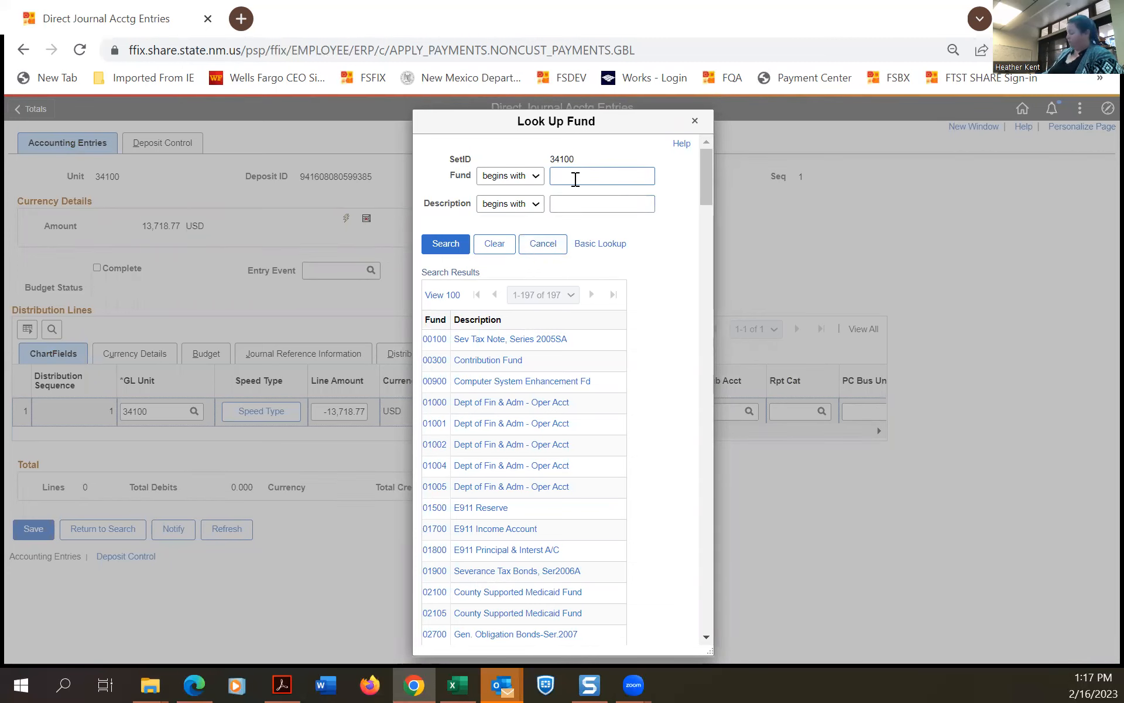
left_click(443, 243)
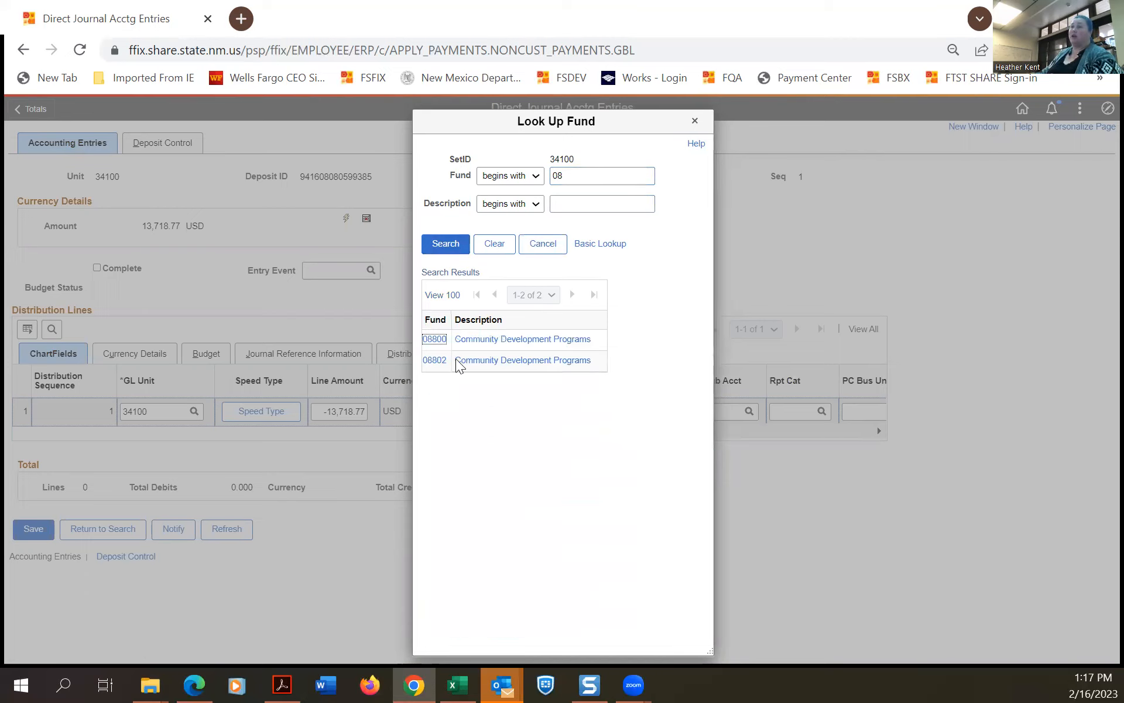
left_click(439, 345)
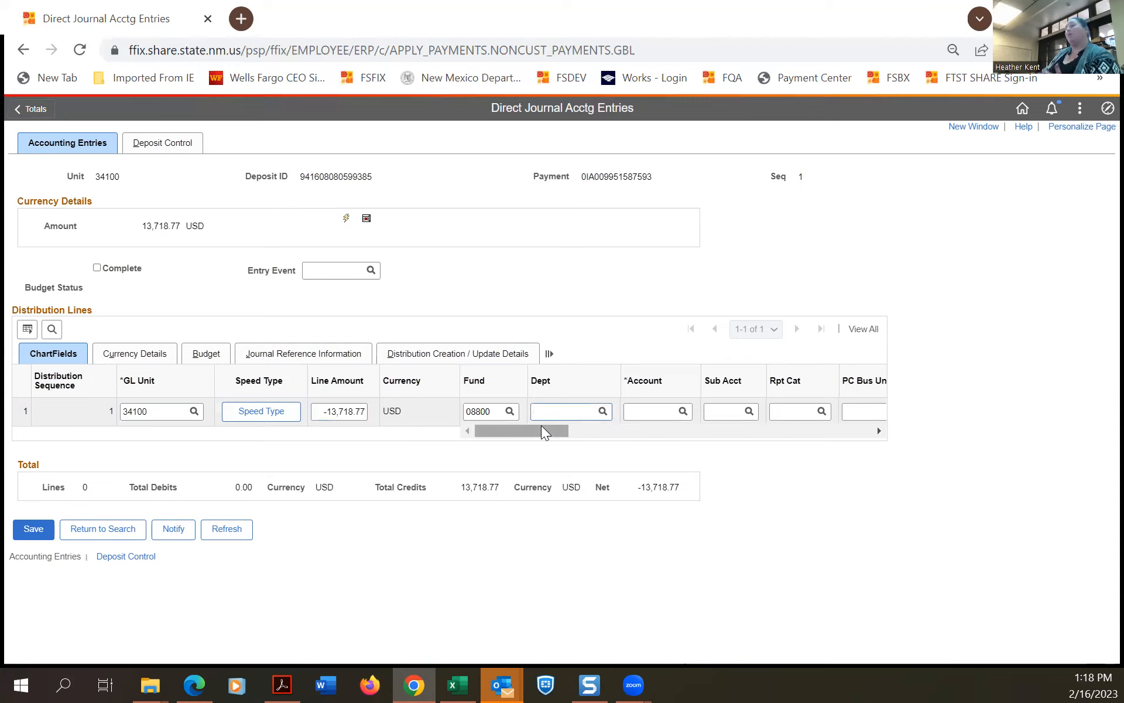
left_click_drag(541, 426, 495, 428)
left_click(499, 409)
left_click(564, 412)
left_click(603, 411)
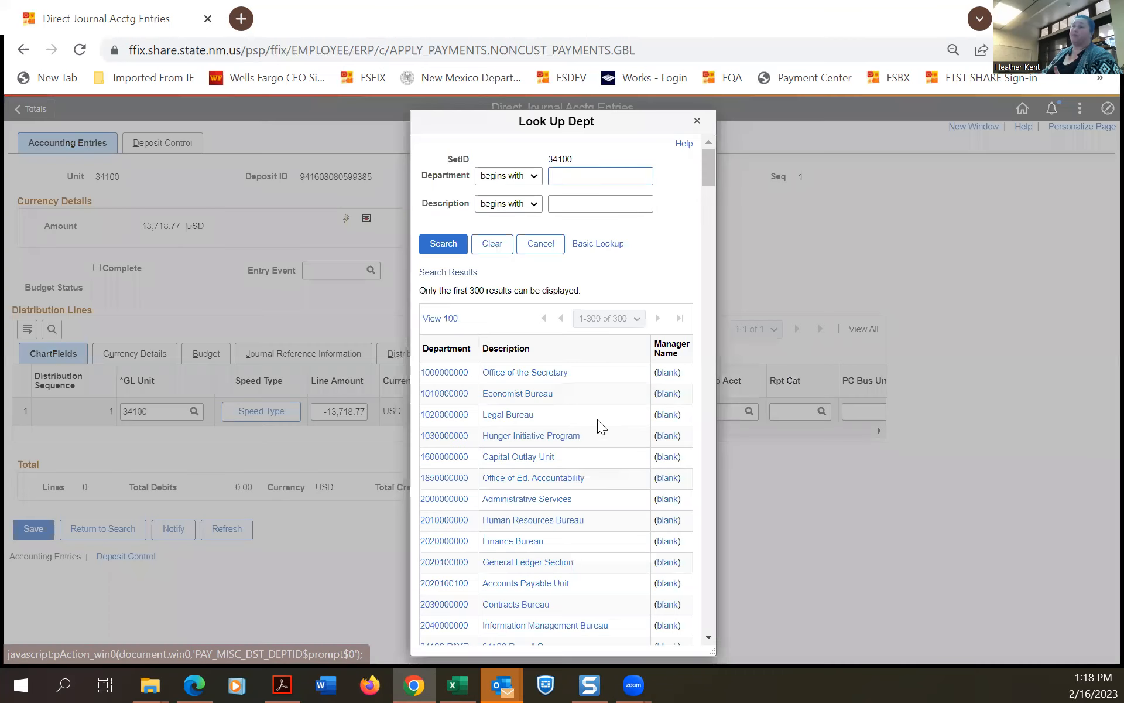
left_click(590, 175)
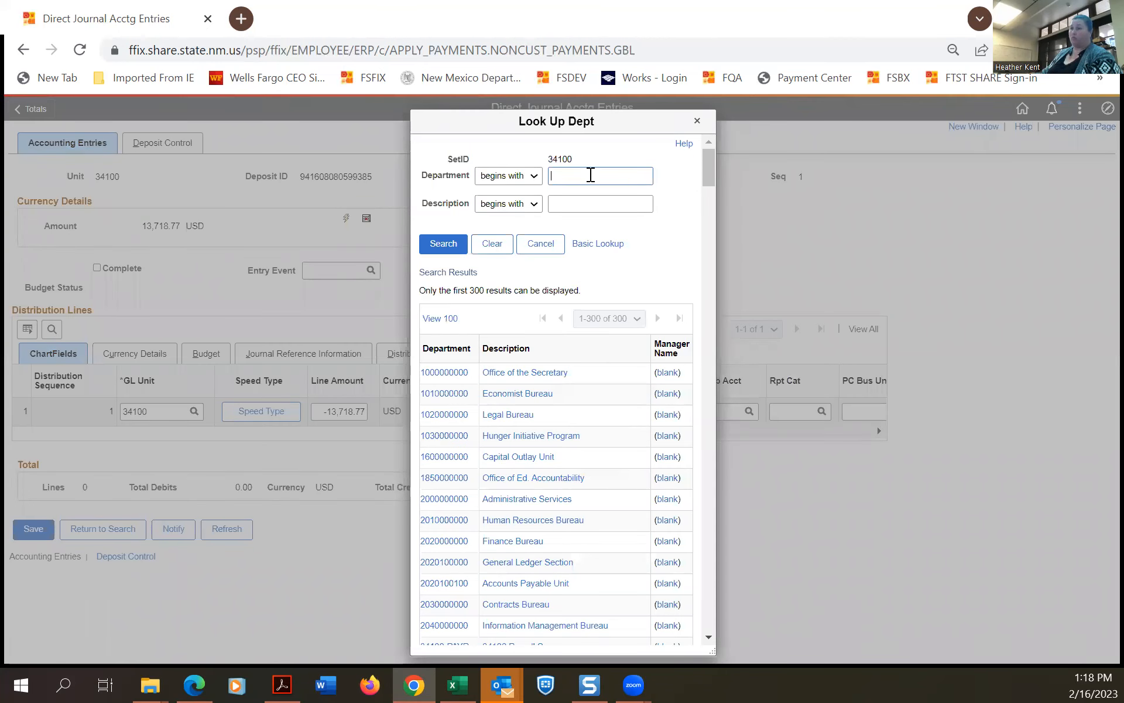
scroll(614, 379, "down", 20)
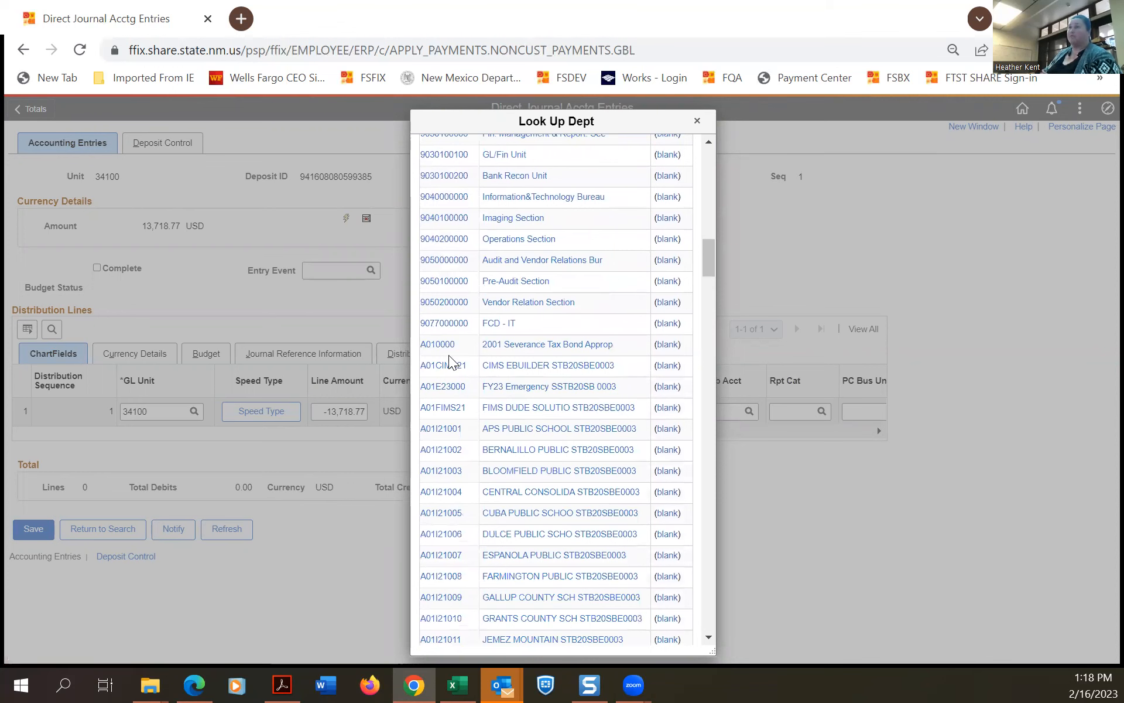
scroll(446, 356, "up", 1)
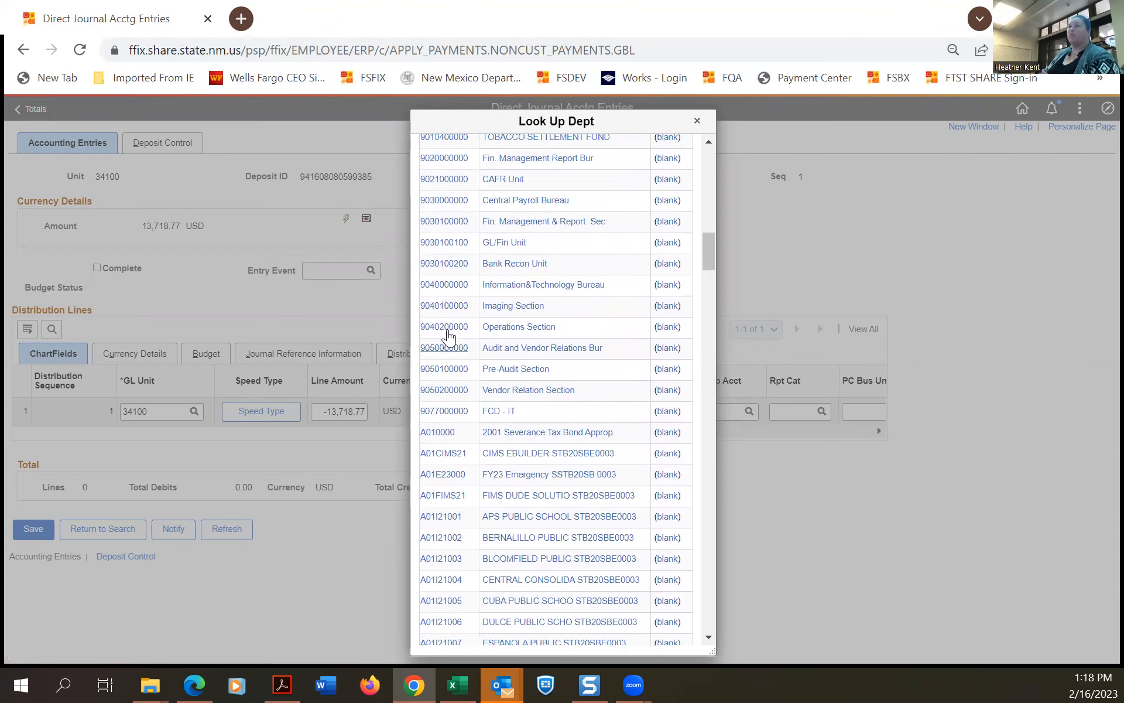
left_click(436, 327)
left_click(629, 410)
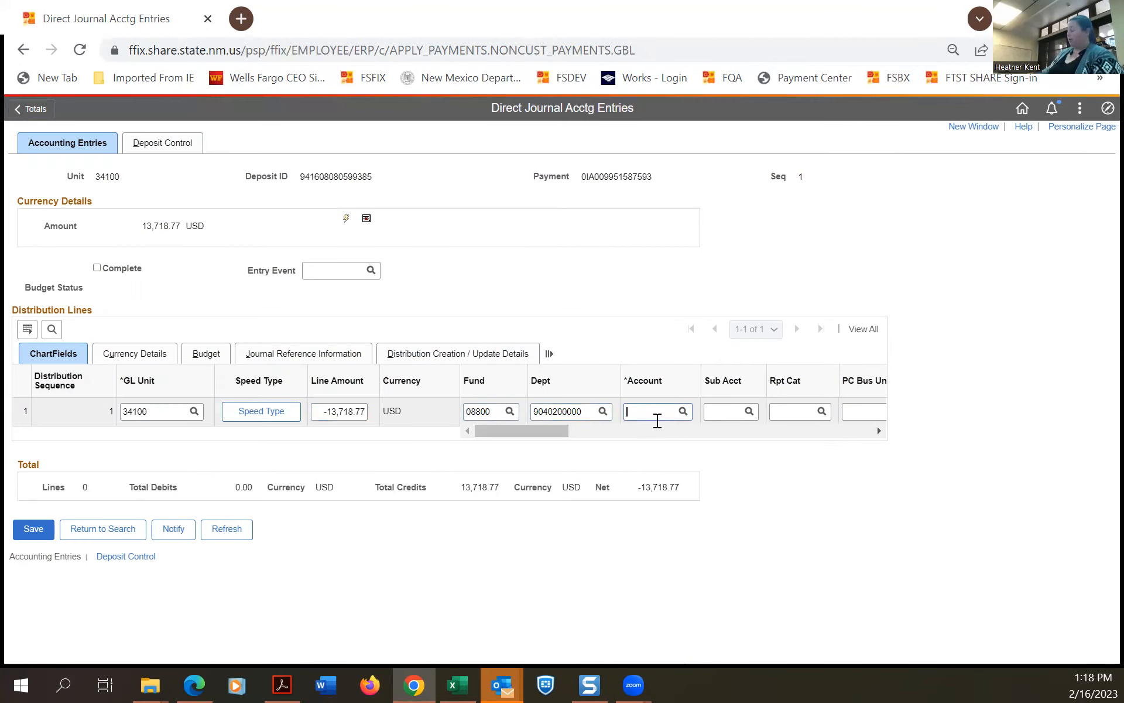
type("451903")
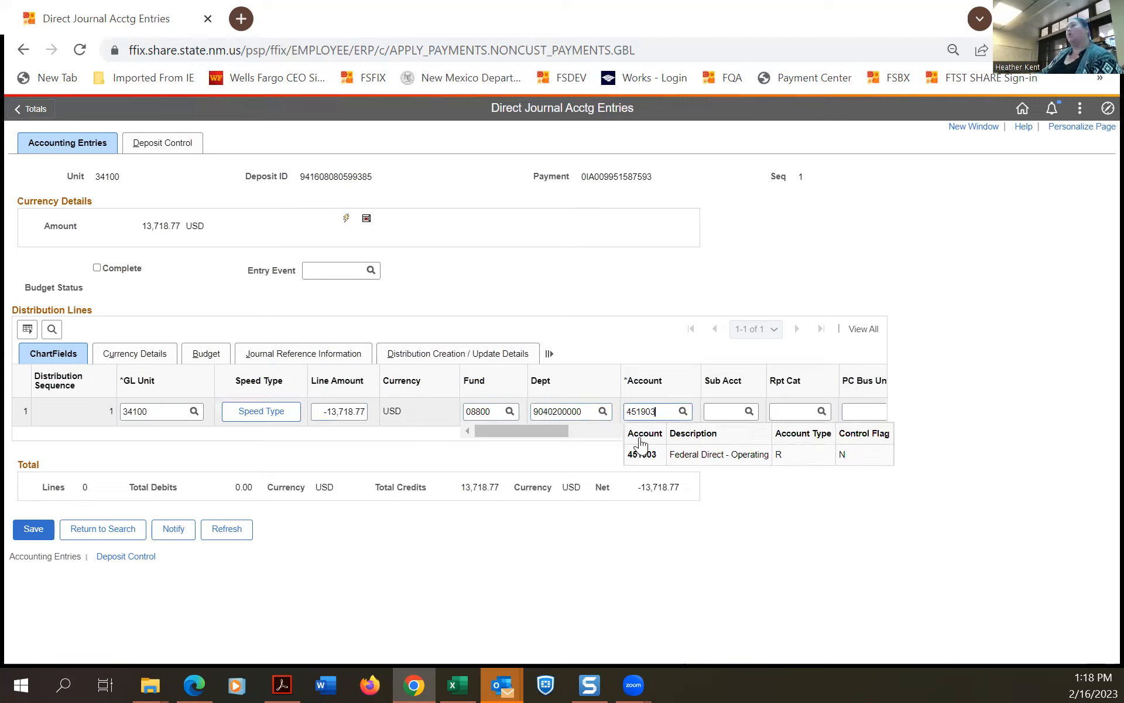
left_click_drag(549, 429, 748, 456)
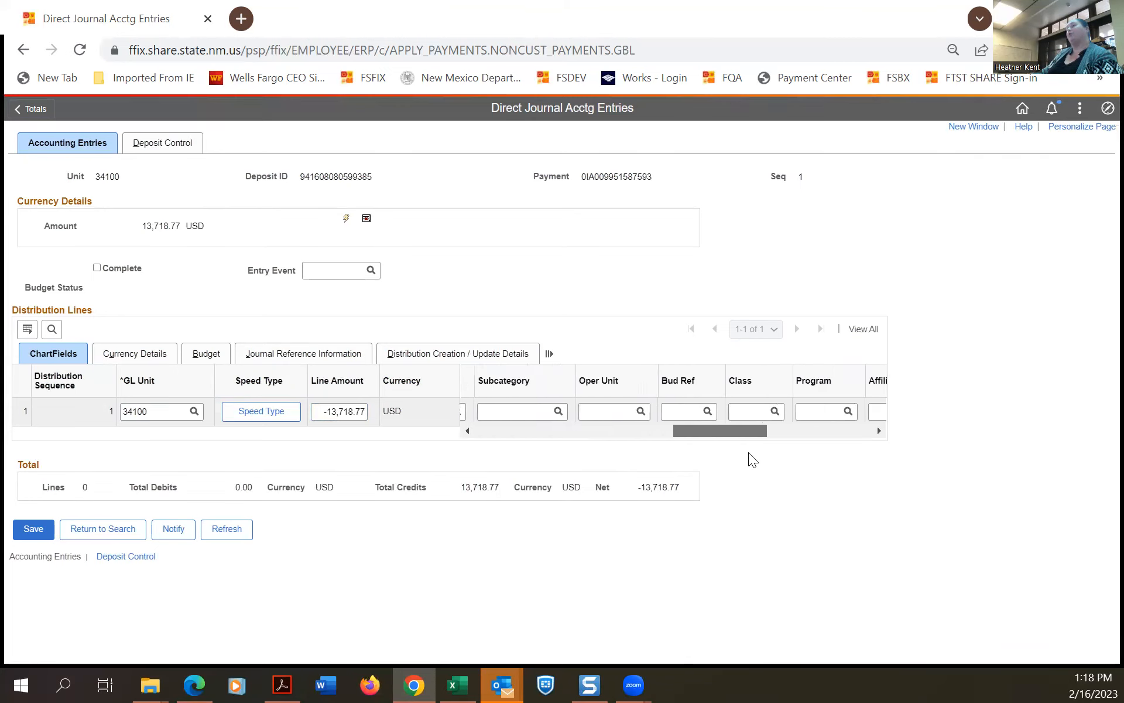
Assign budget reference 123 (FY23 end 06-30-23) to line 1 from the Bud Ref lookup.
left_click(687, 412)
left_click(706, 412)
scroll(474, 380, "down", 10)
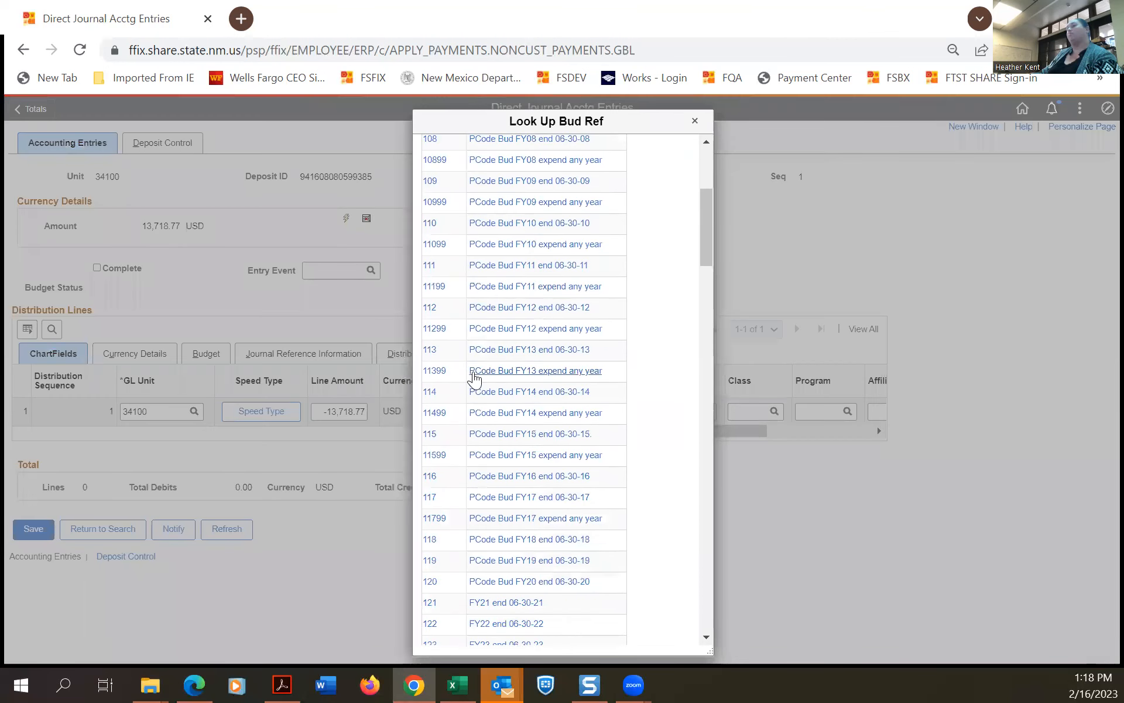
scroll(469, 390, "up", 15)
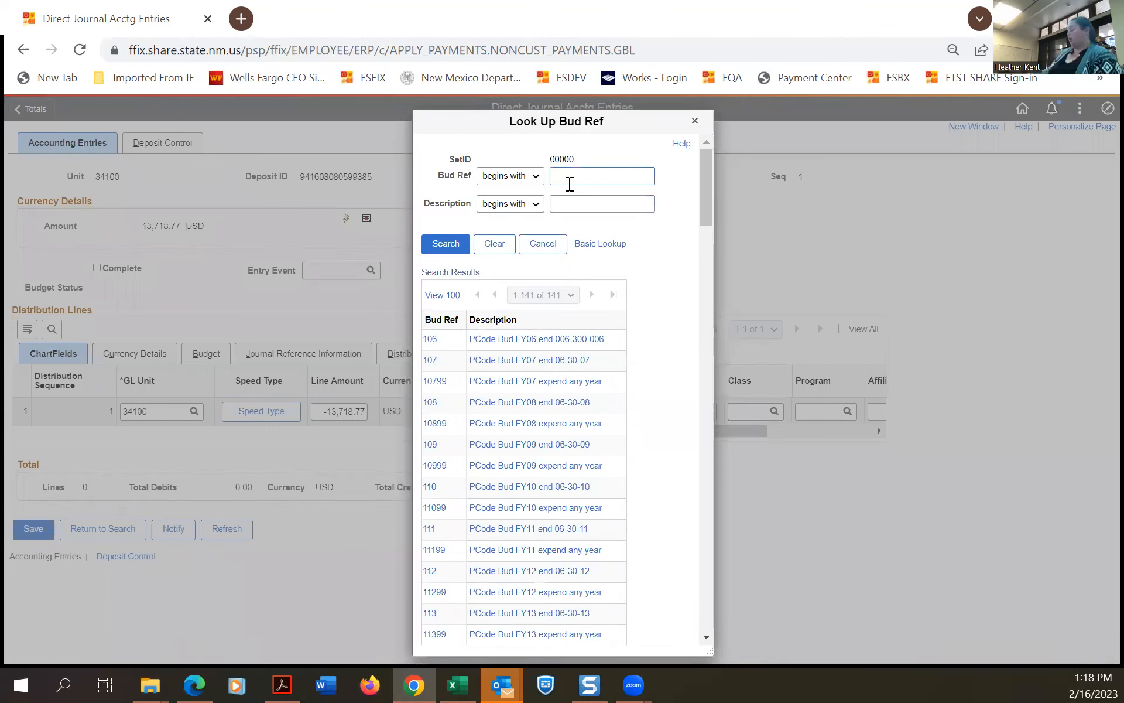
type("123")
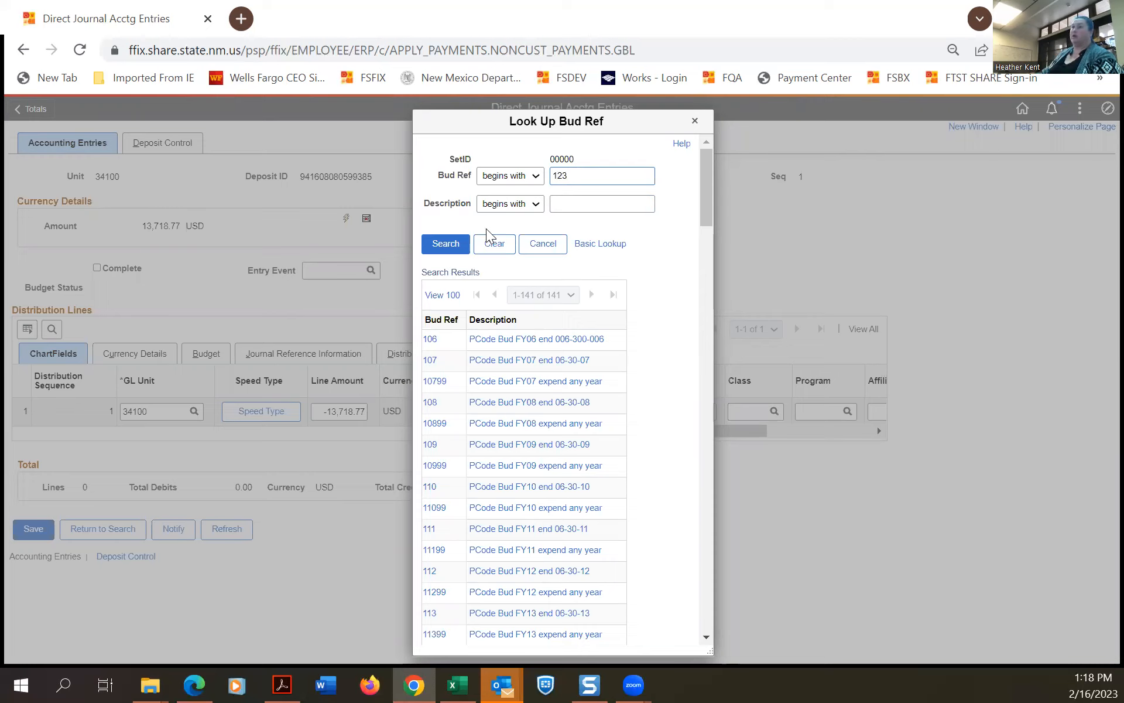
left_click(452, 244)
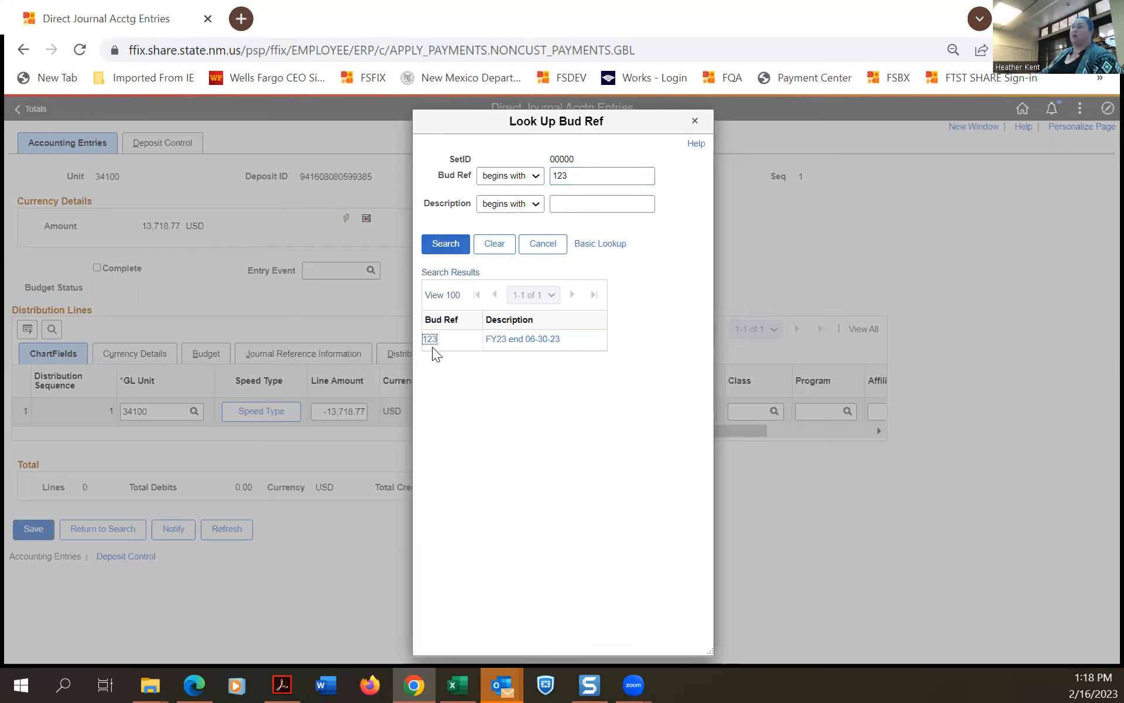
left_click(431, 339)
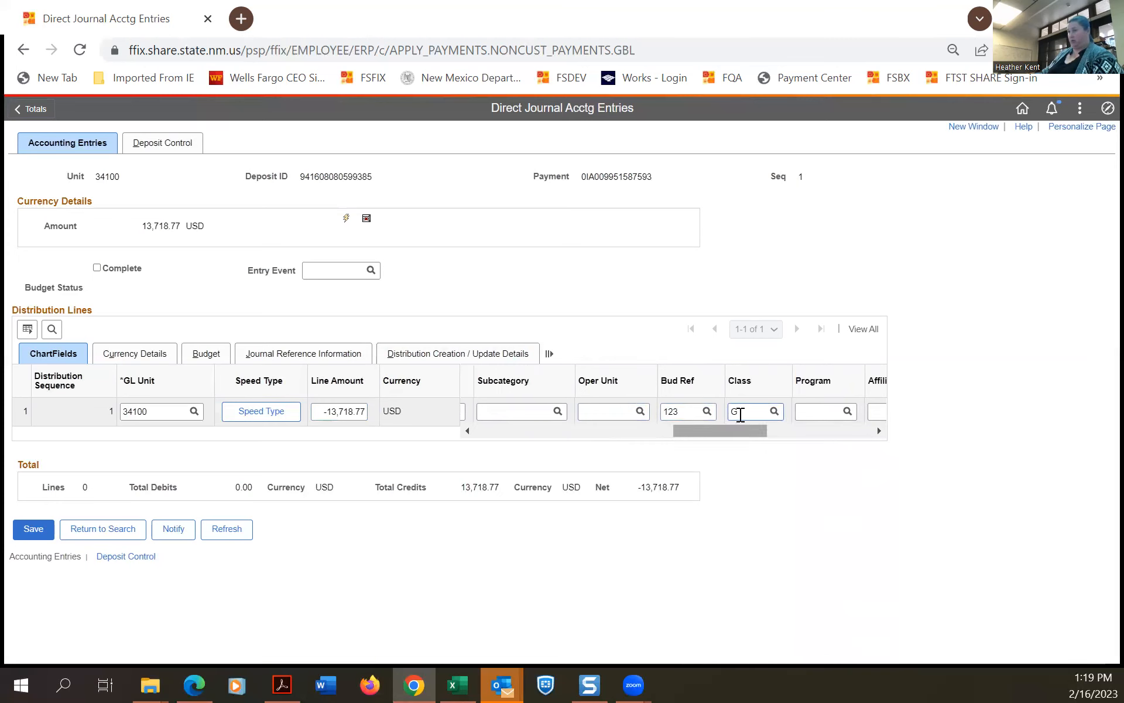
Choose class G0000 for line 1 and save the single-line accounting entry.
left_click(774, 411)
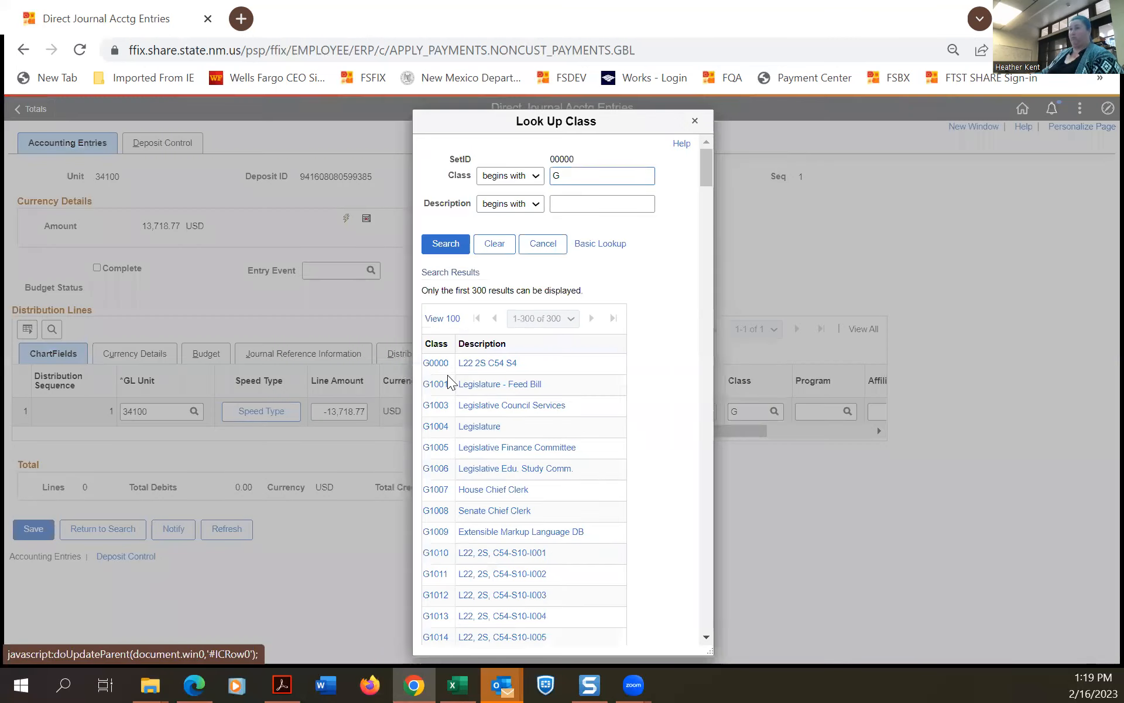
left_click(435, 363)
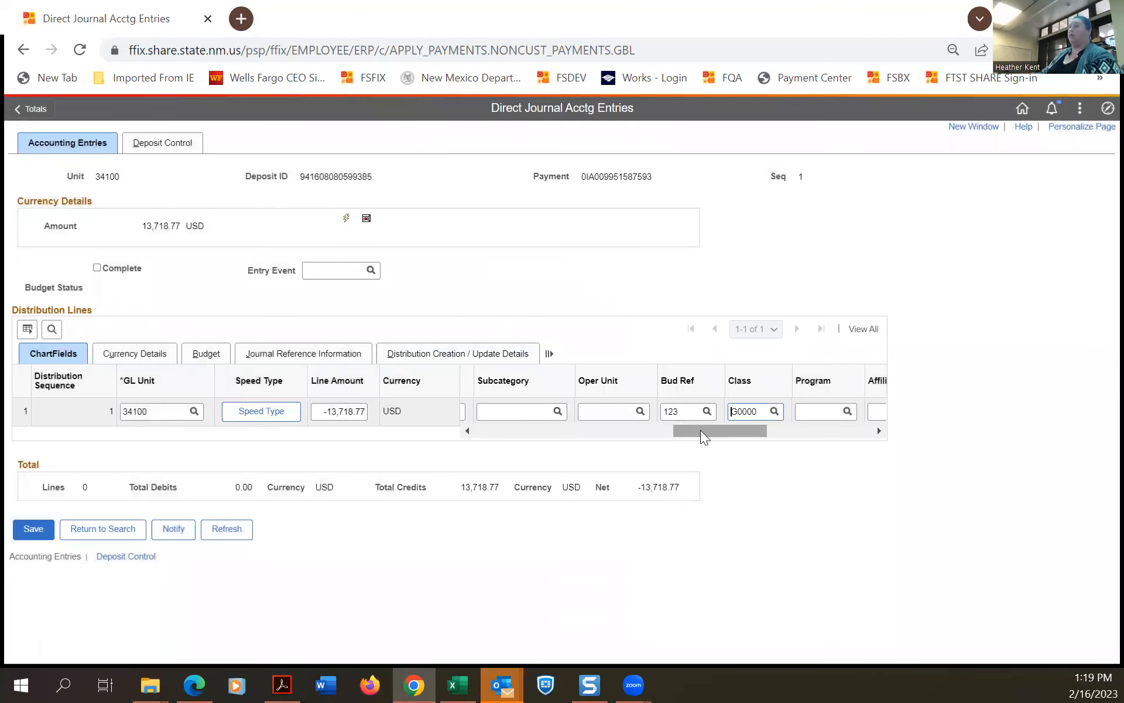
left_click_drag(699, 424, 461, 428)
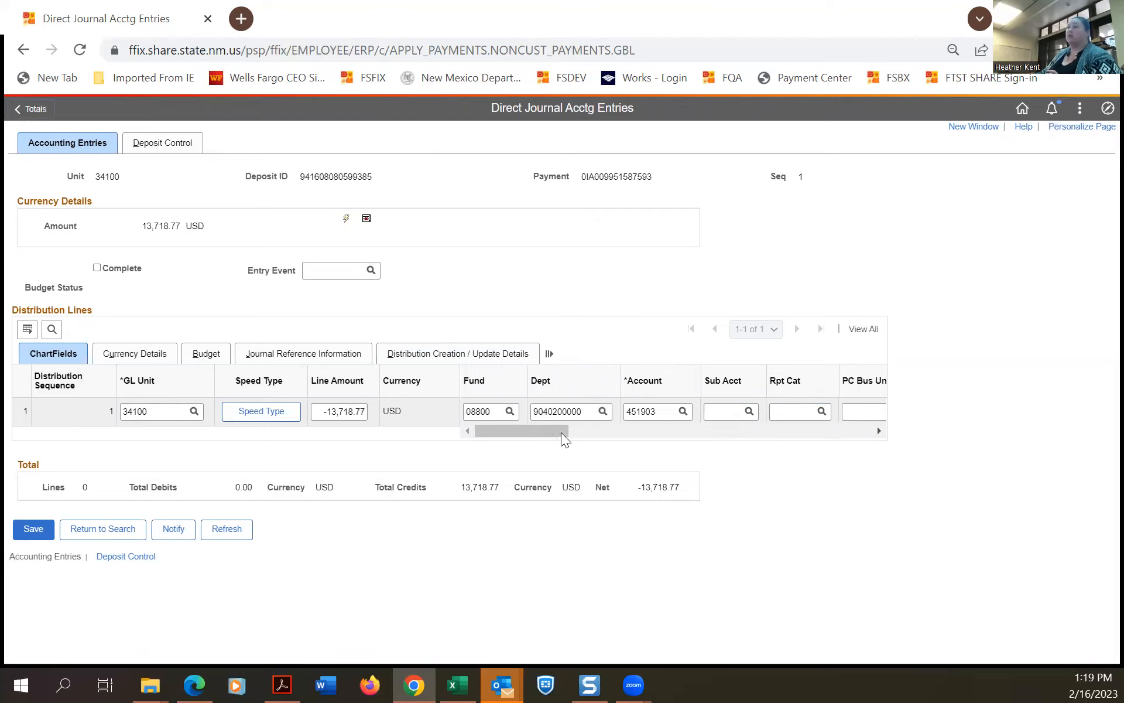
left_click_drag(533, 426, 427, 443)
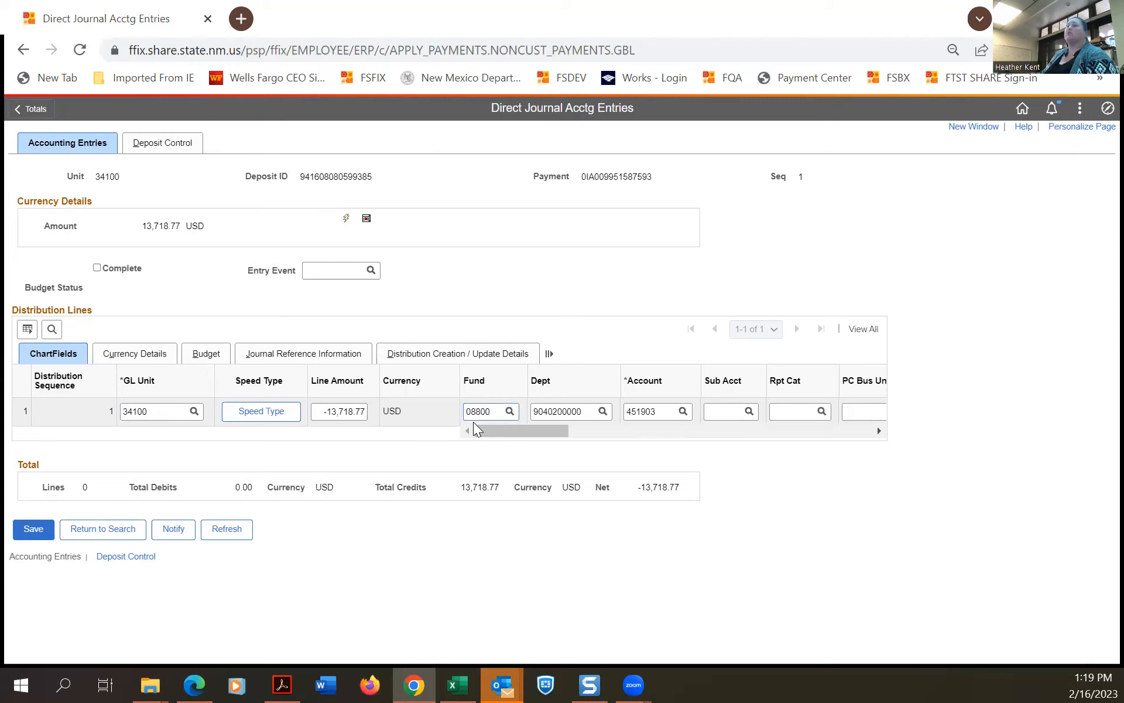
left_click_drag(557, 436, 752, 458)
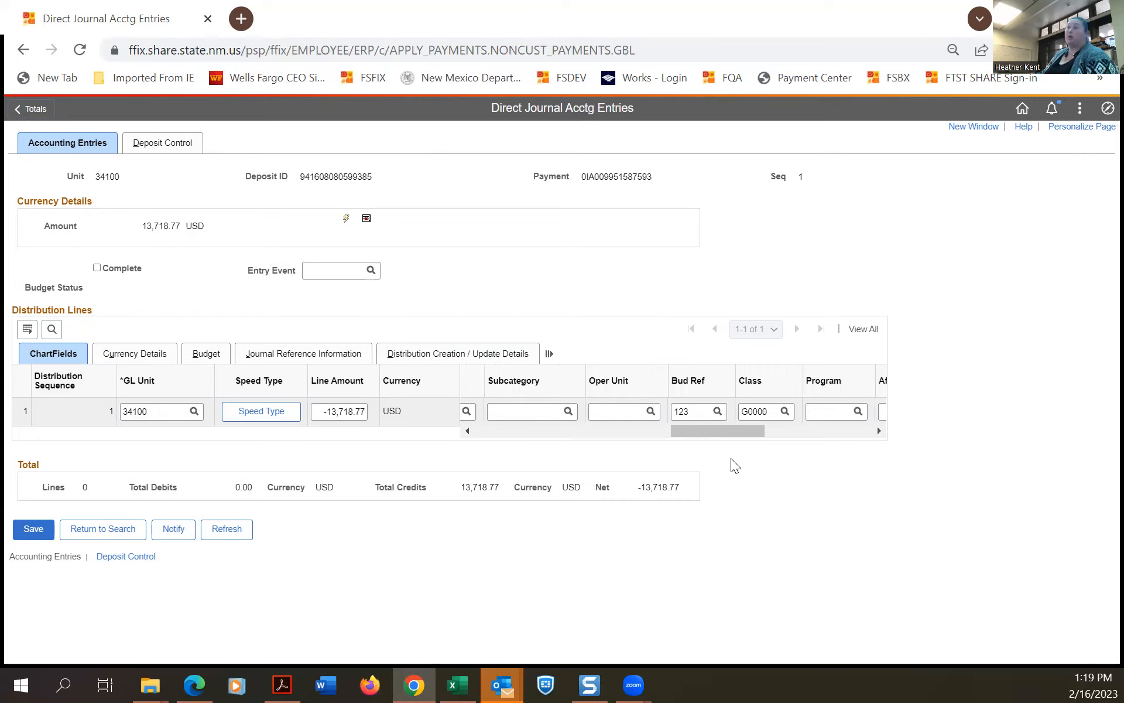
left_click_drag(719, 431, 438, 445)
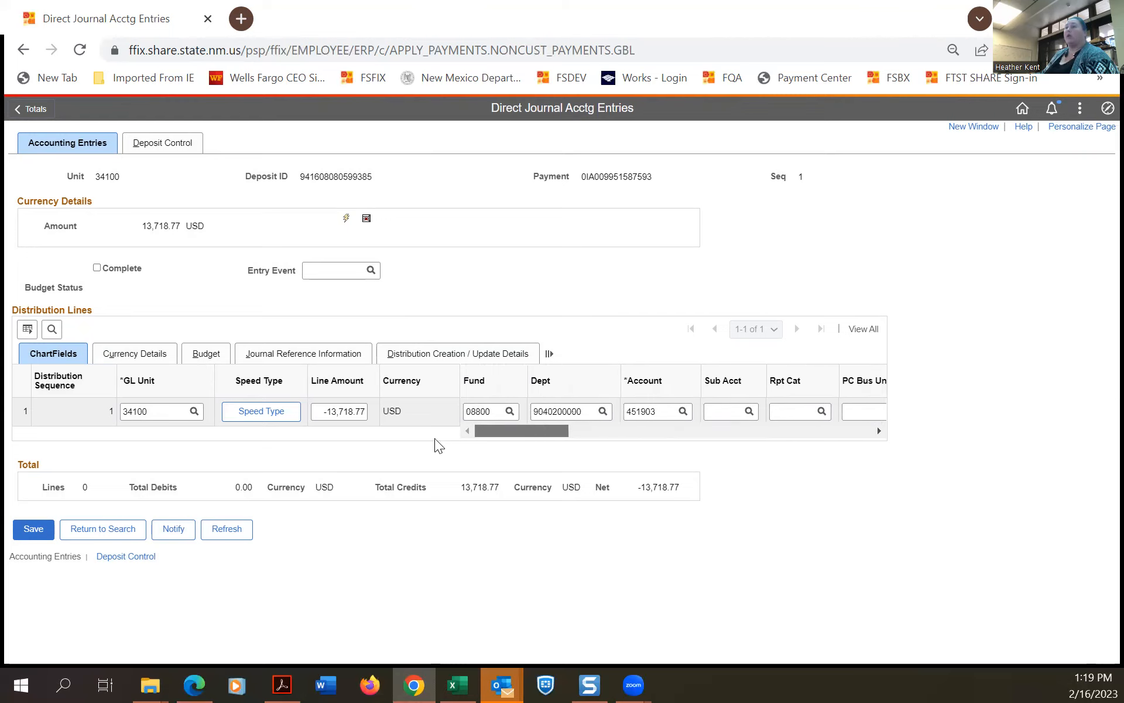
left_click(27, 531)
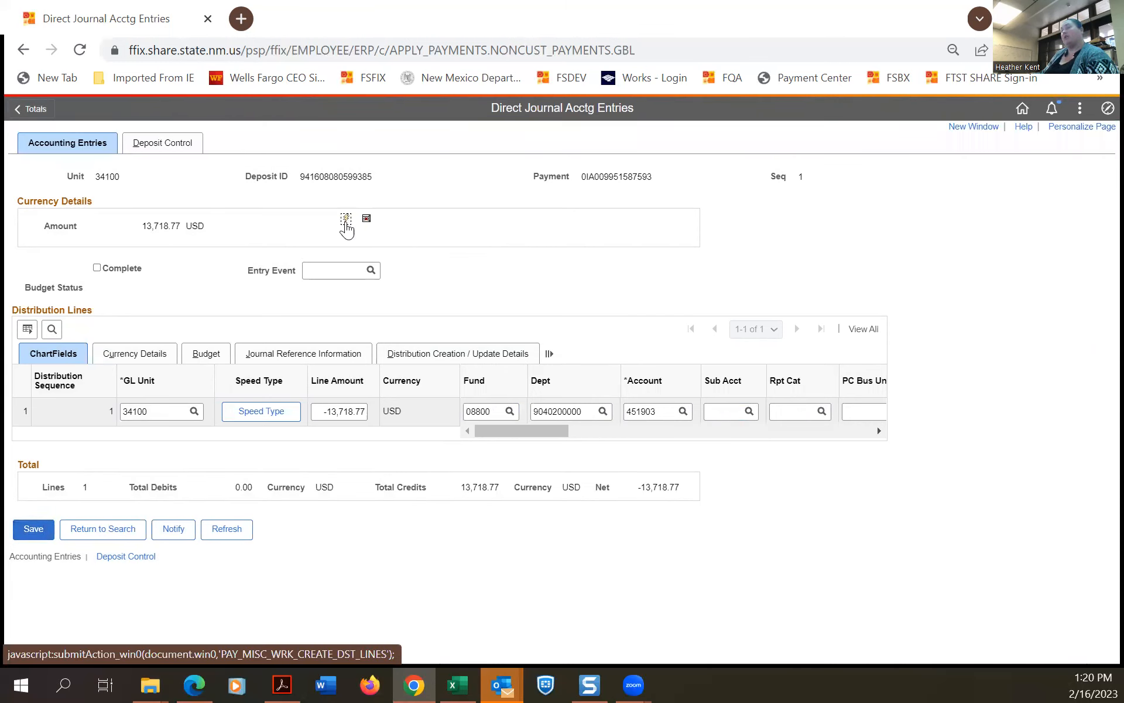
Create the offsetting distribution lines and show all four, balancing at 27,437.54 debits and credits.
left_click(346, 220)
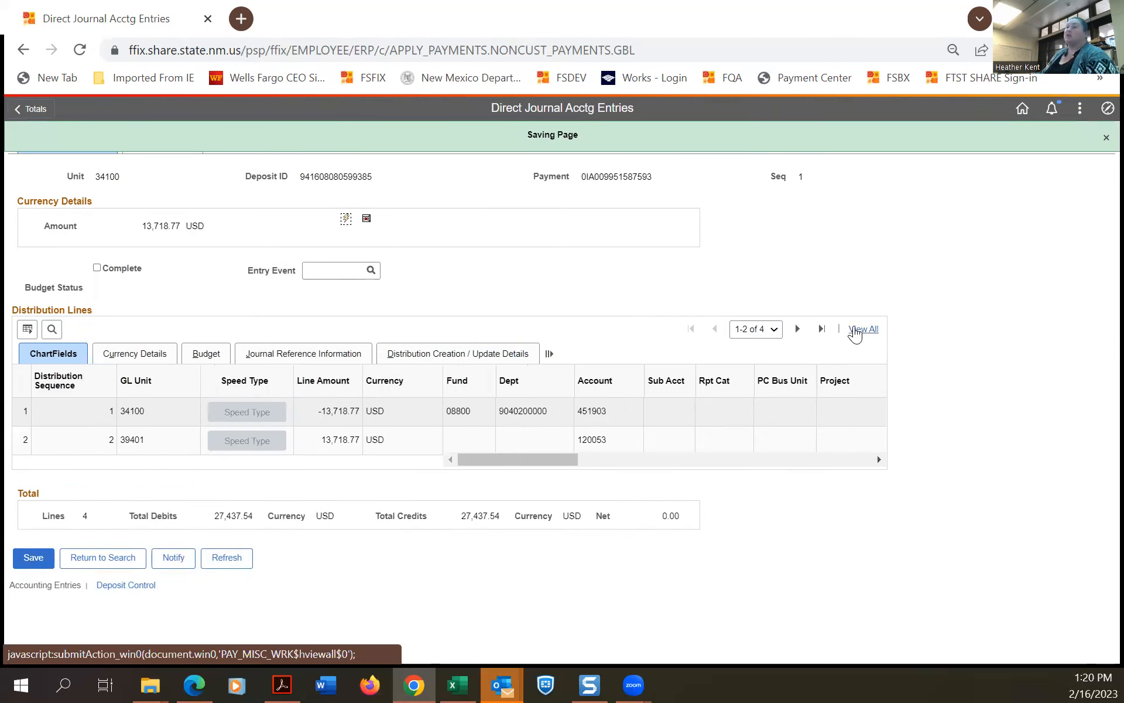
left_click(856, 330)
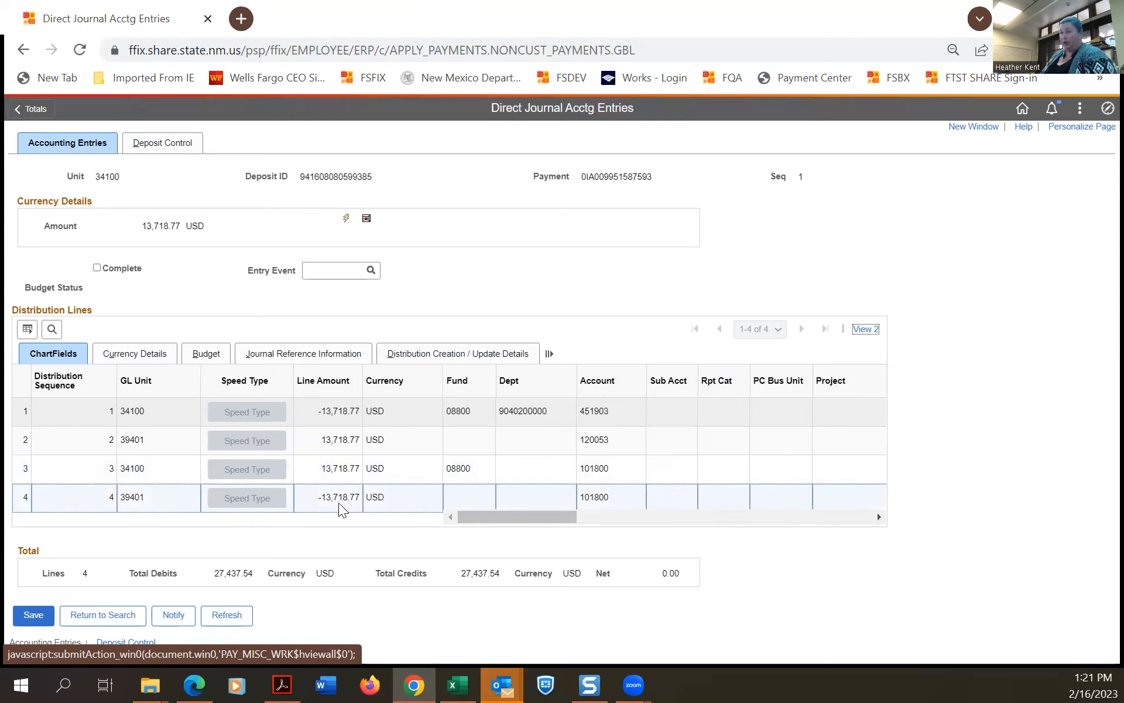
left_click_drag(552, 516, 790, 547)
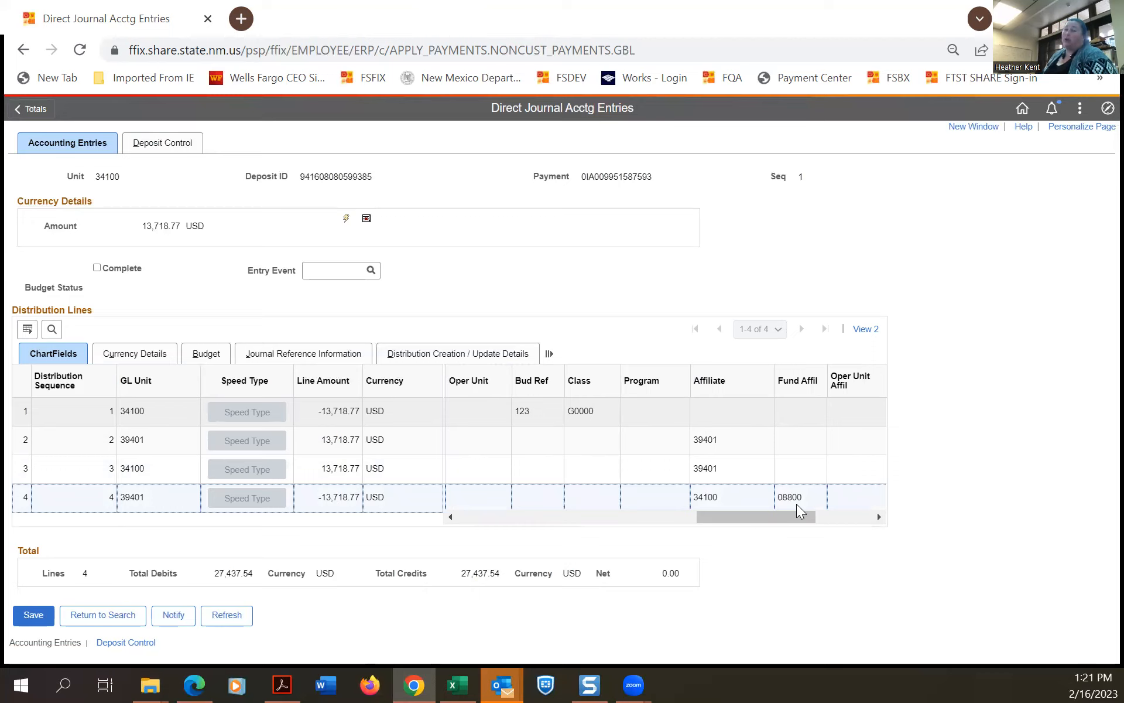
left_click_drag(792, 511, 450, 522)
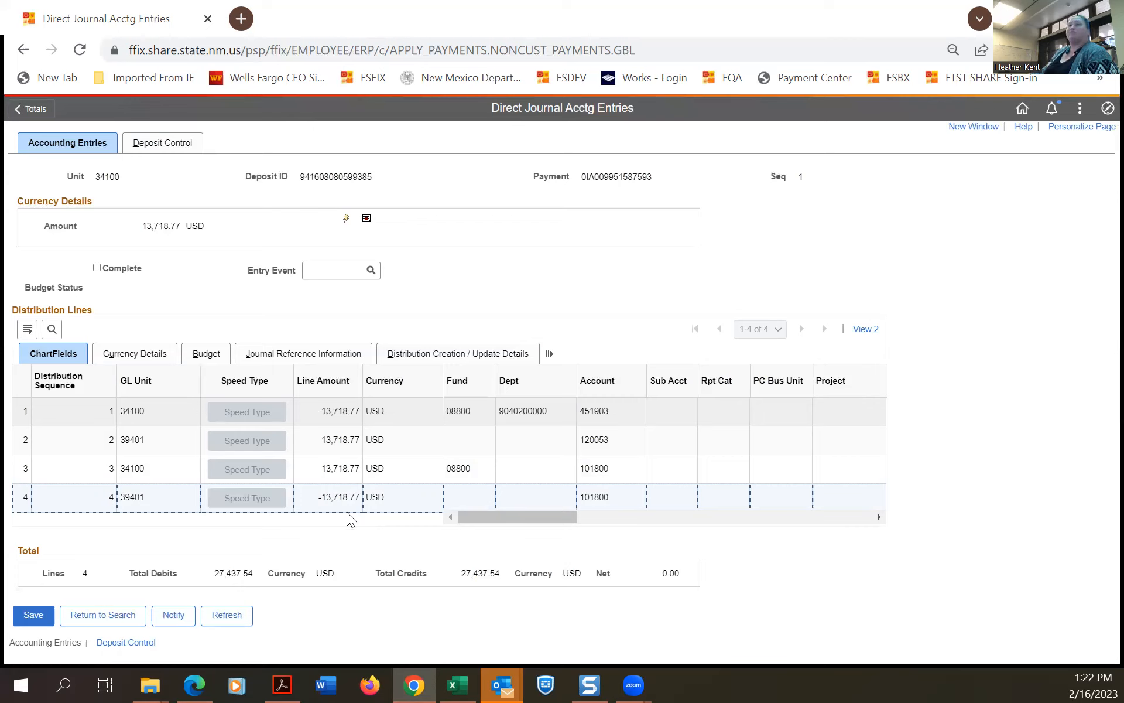
left_click(25, 623)
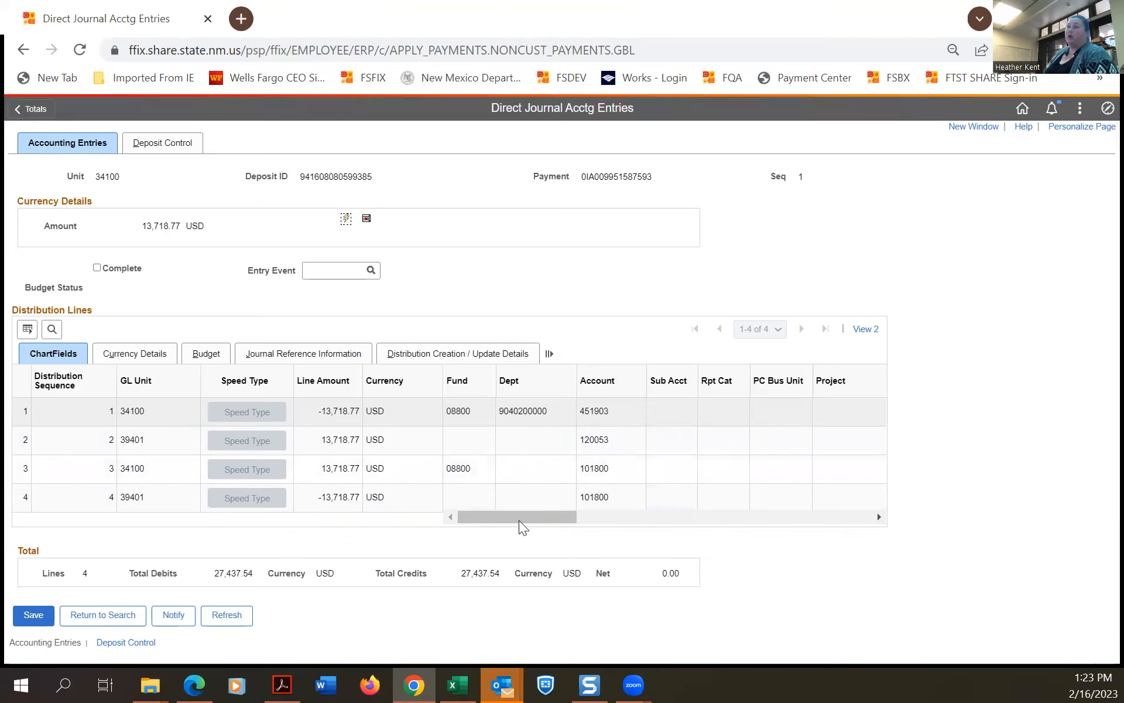
left_click_drag(517, 517, 729, 530)
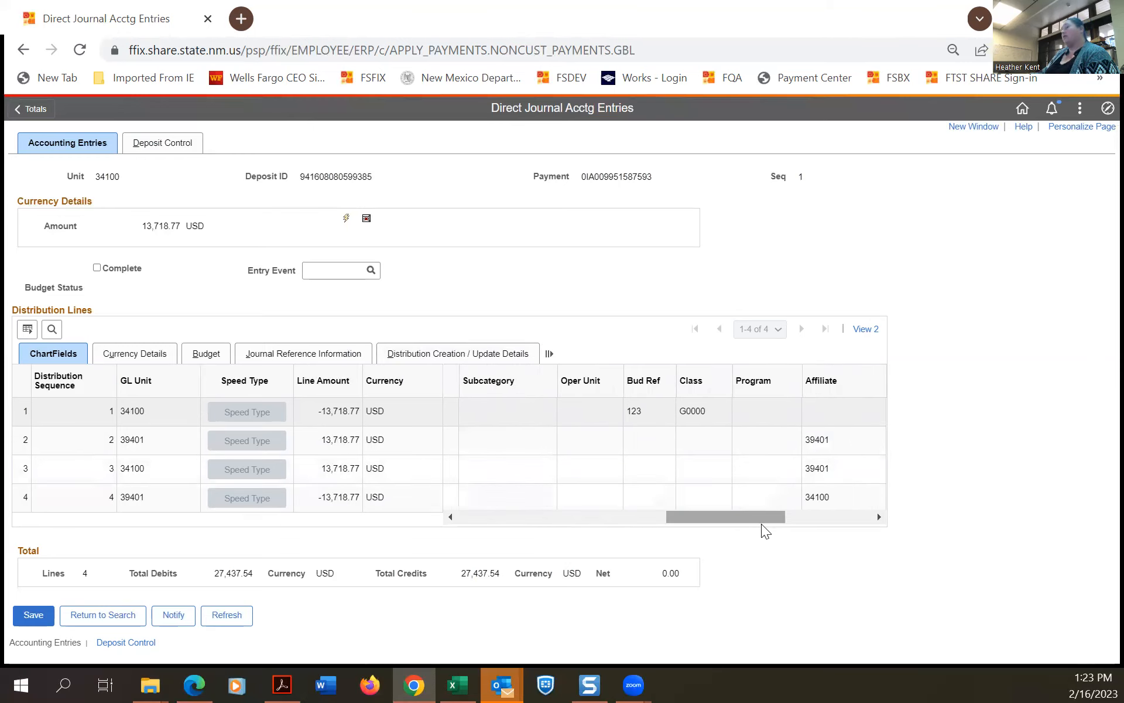
left_click_drag(755, 512, 517, 511)
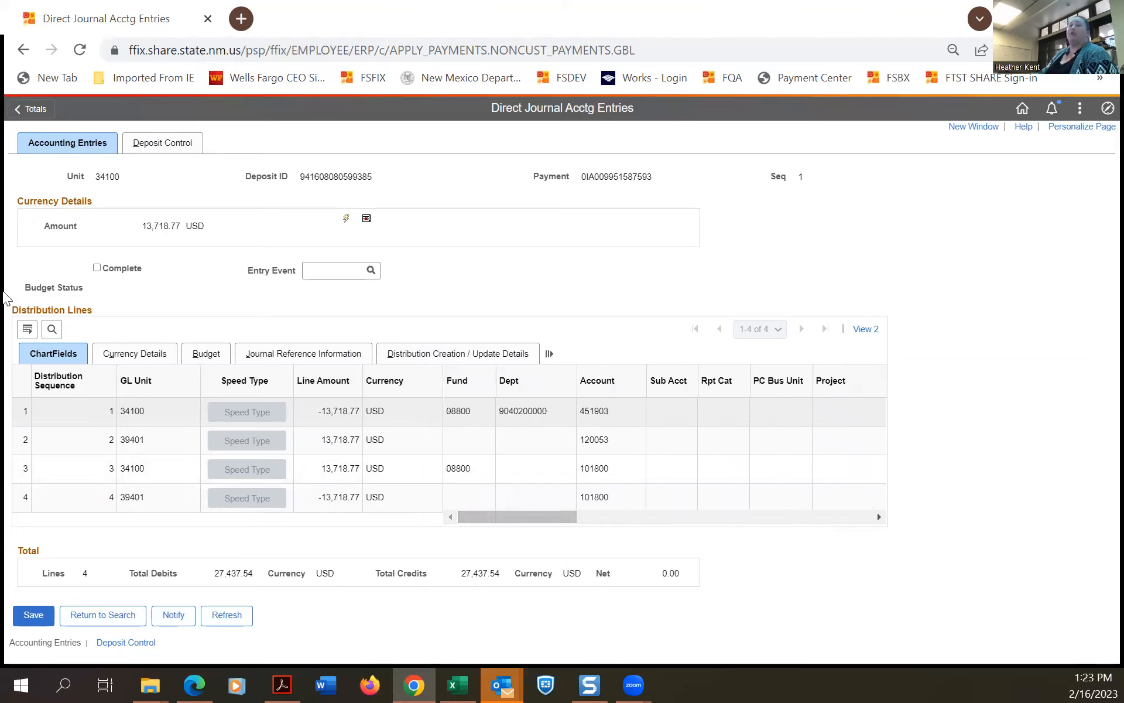
Save the entry marked Complete, then clear Complete and save it again.
left_click(95, 271)
left_click(27, 621)
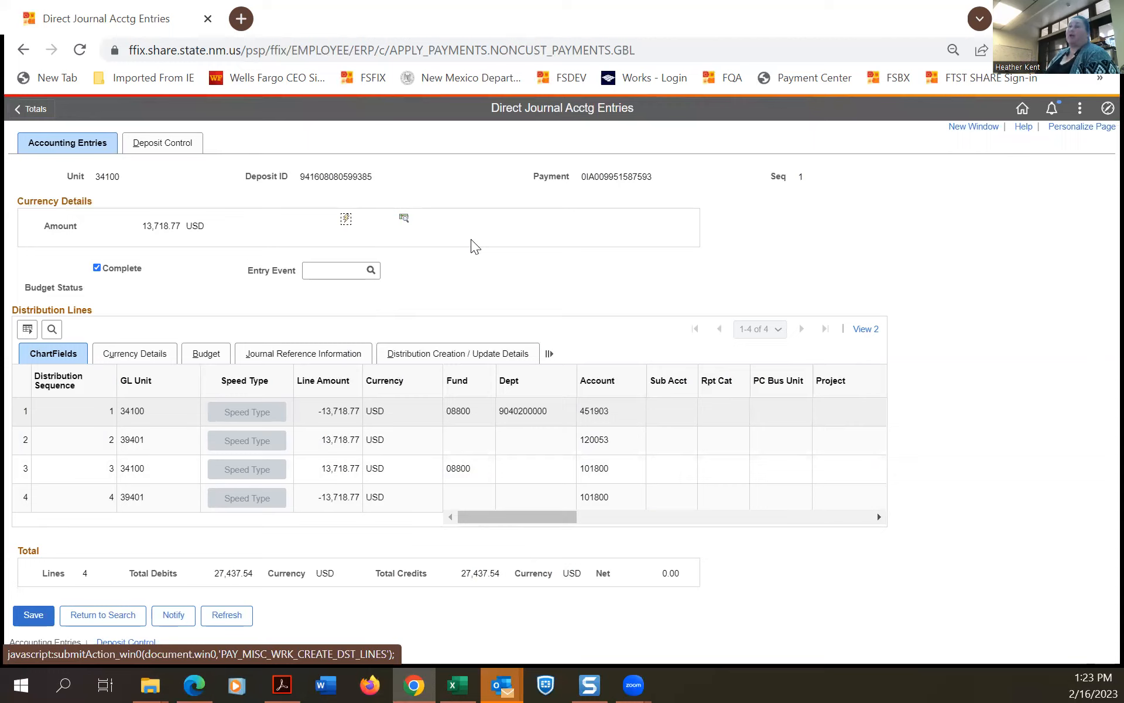
left_click(98, 267)
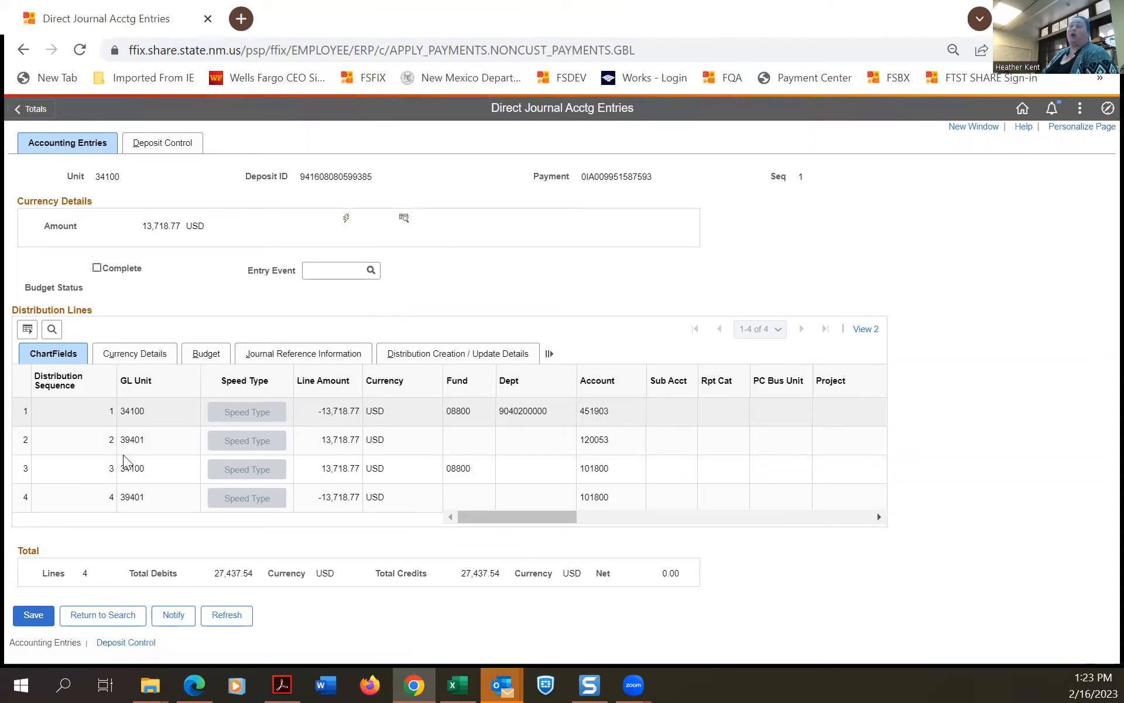
left_click(40, 622)
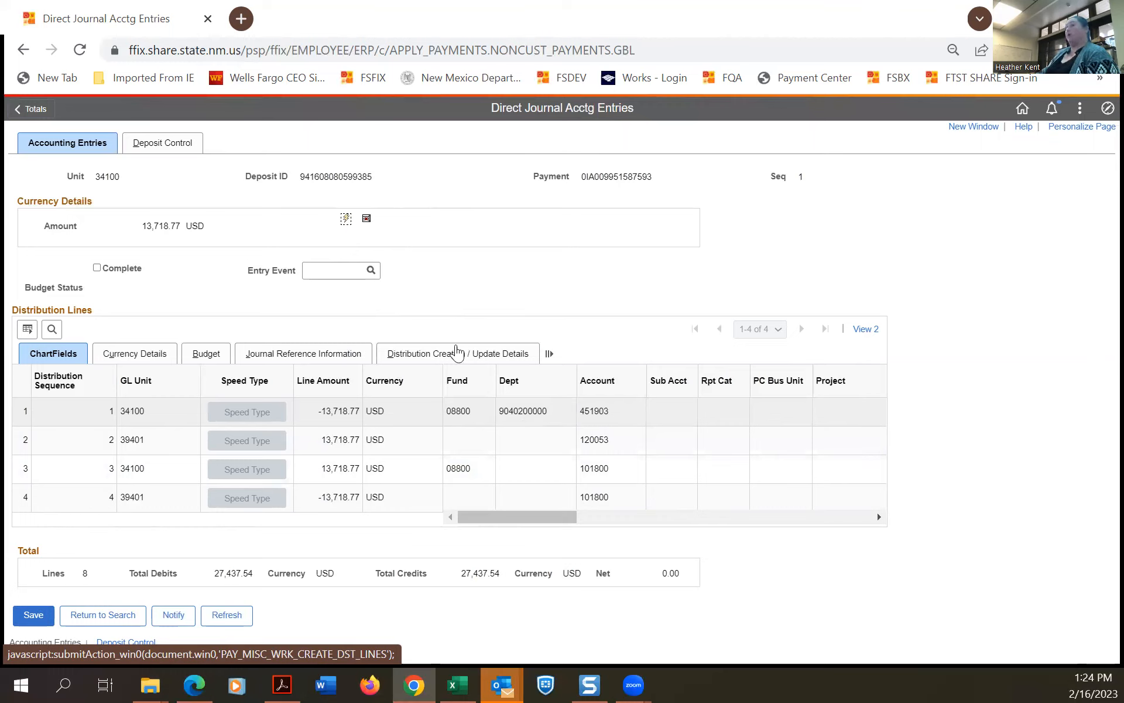
left_click(366, 227)
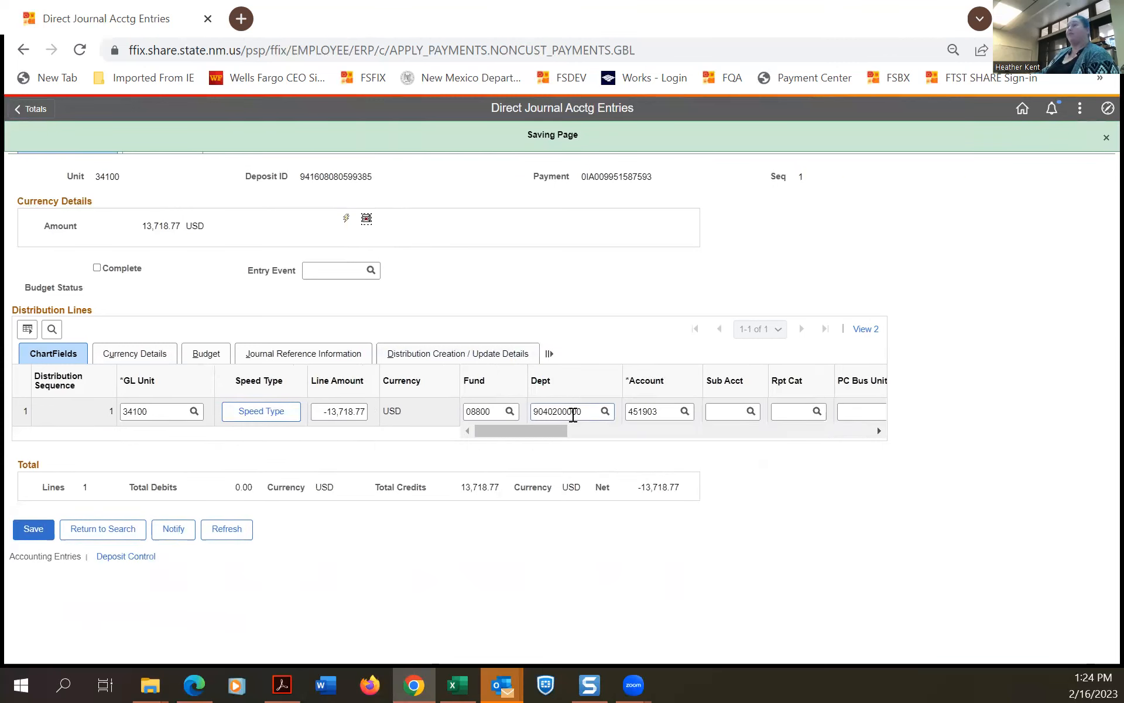
double_click(573, 414)
key("BackSpace")
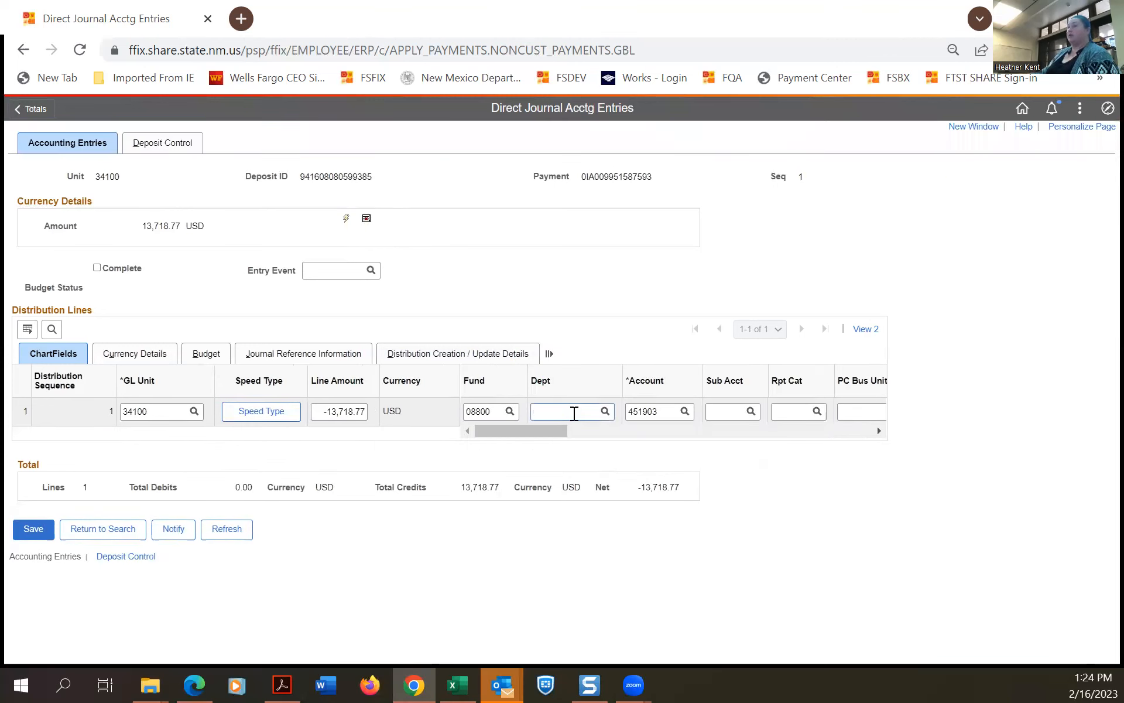
left_click(612, 412)
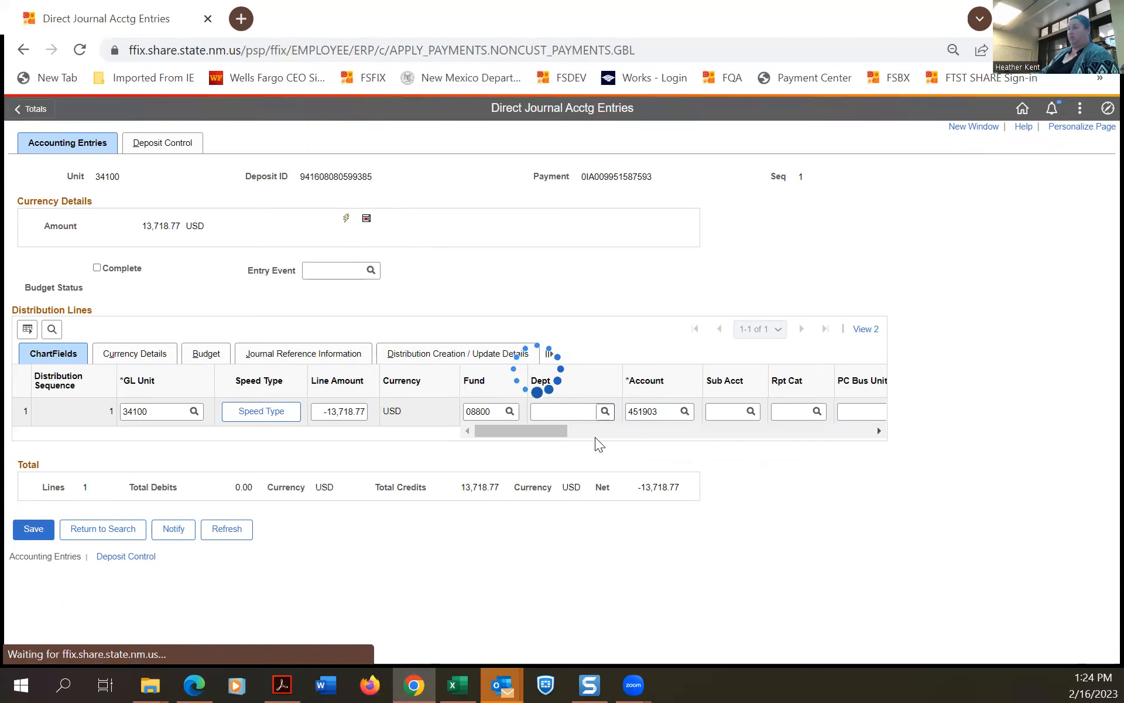
scroll(595, 437, "down", 3)
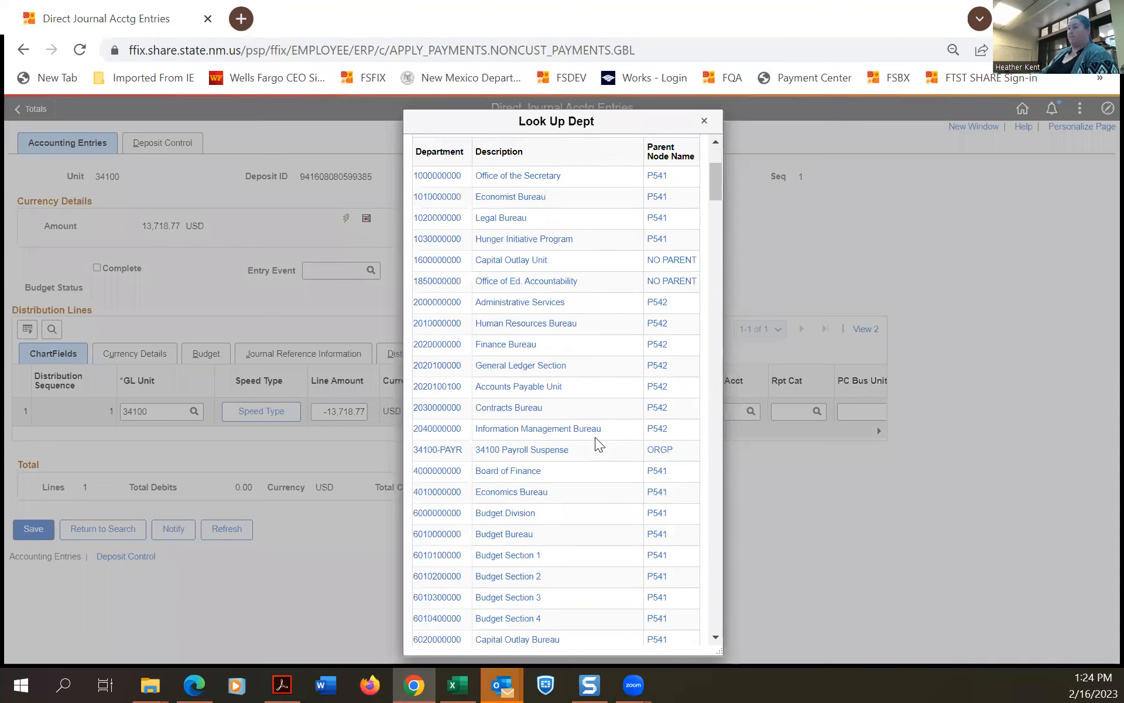
scroll(595, 437, "down", 3)
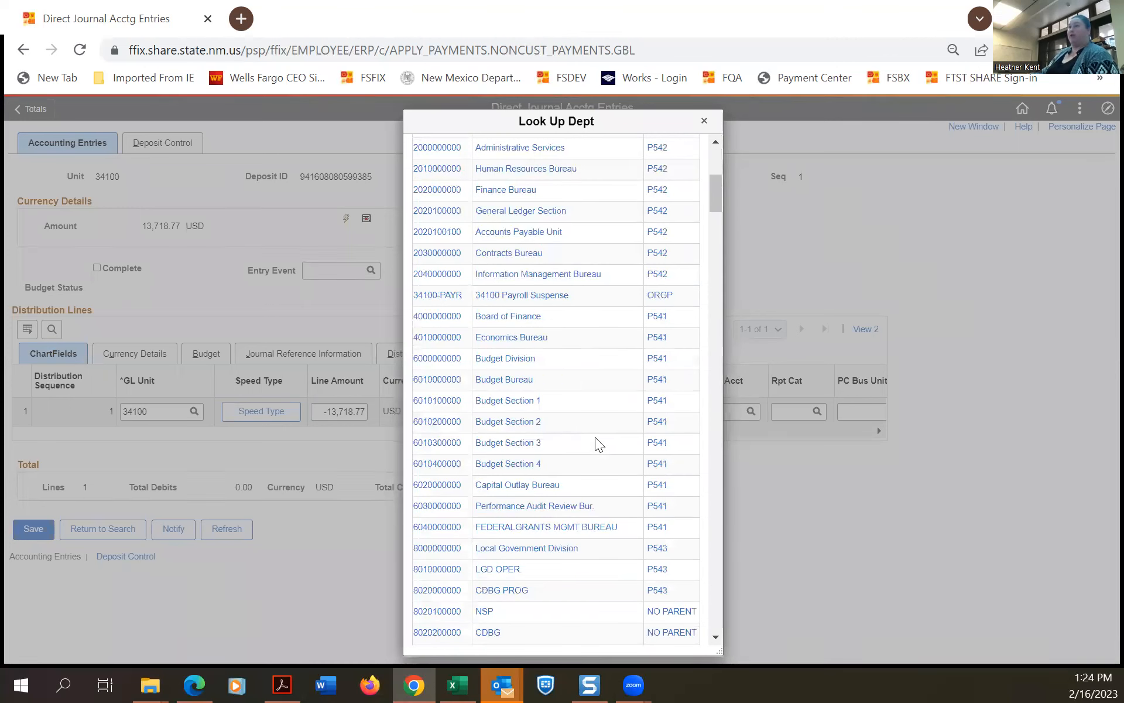
scroll(595, 437, "down", 2)
scroll(595, 440, "down", 3)
left_click(548, 436)
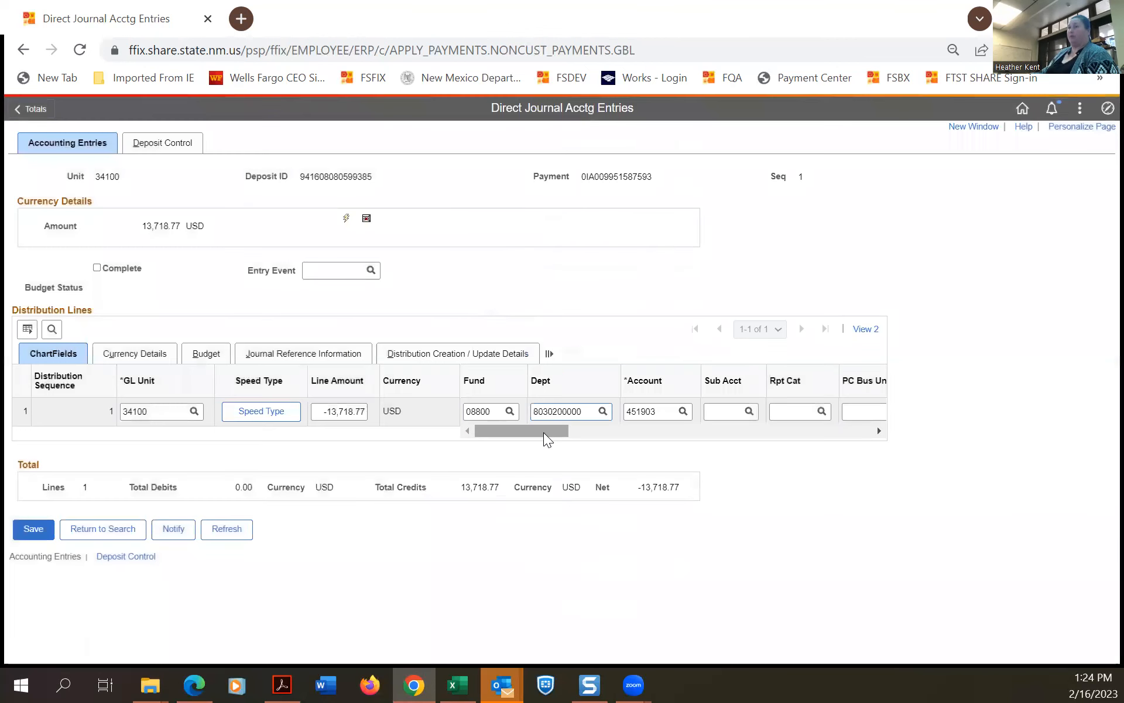
left_click(32, 530)
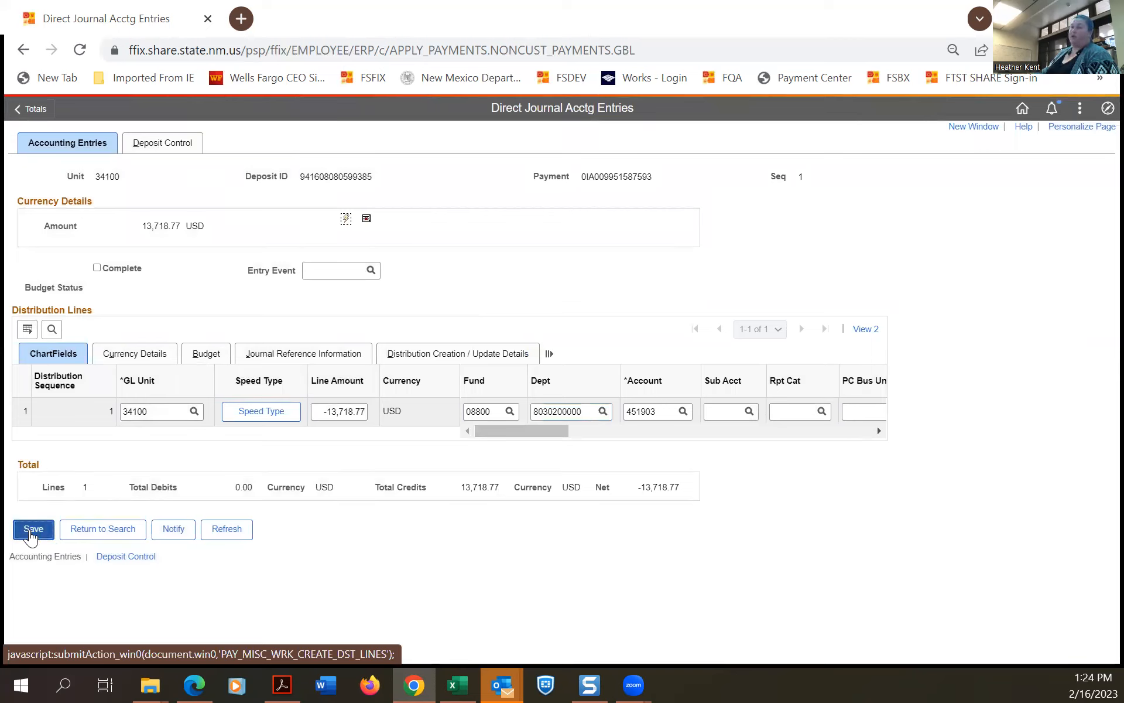
Save, rebuild the four lines balancing at 27,437.54, check Complete, and save again.
left_click(32, 529)
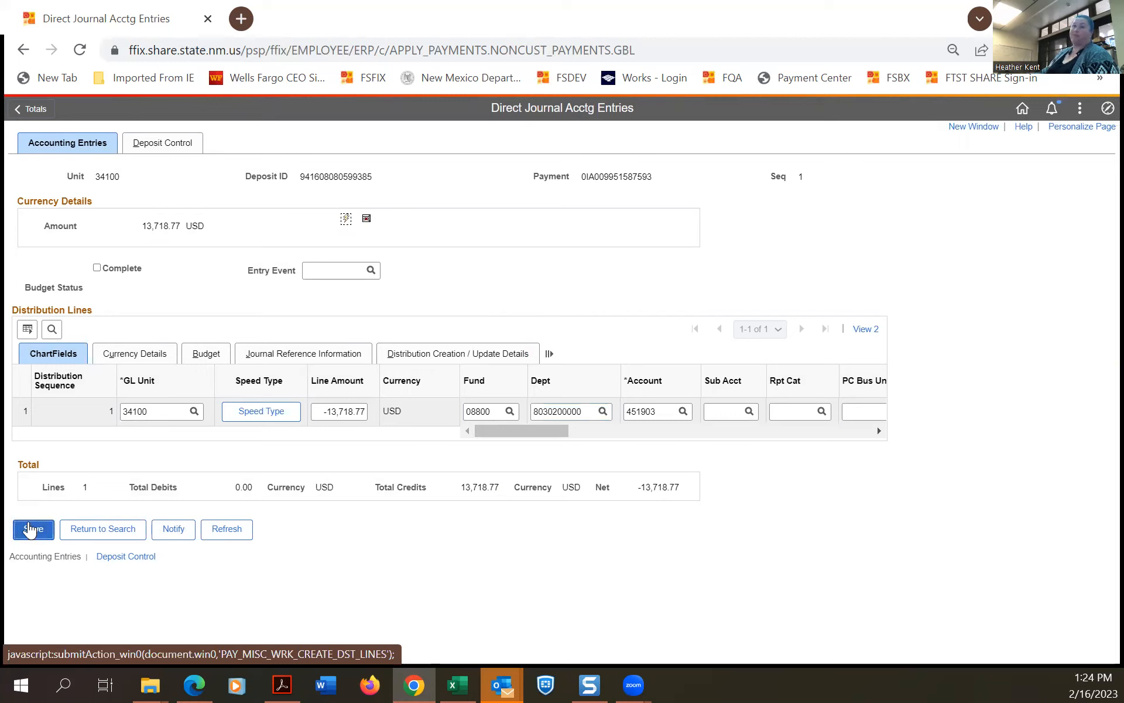
left_click(346, 218)
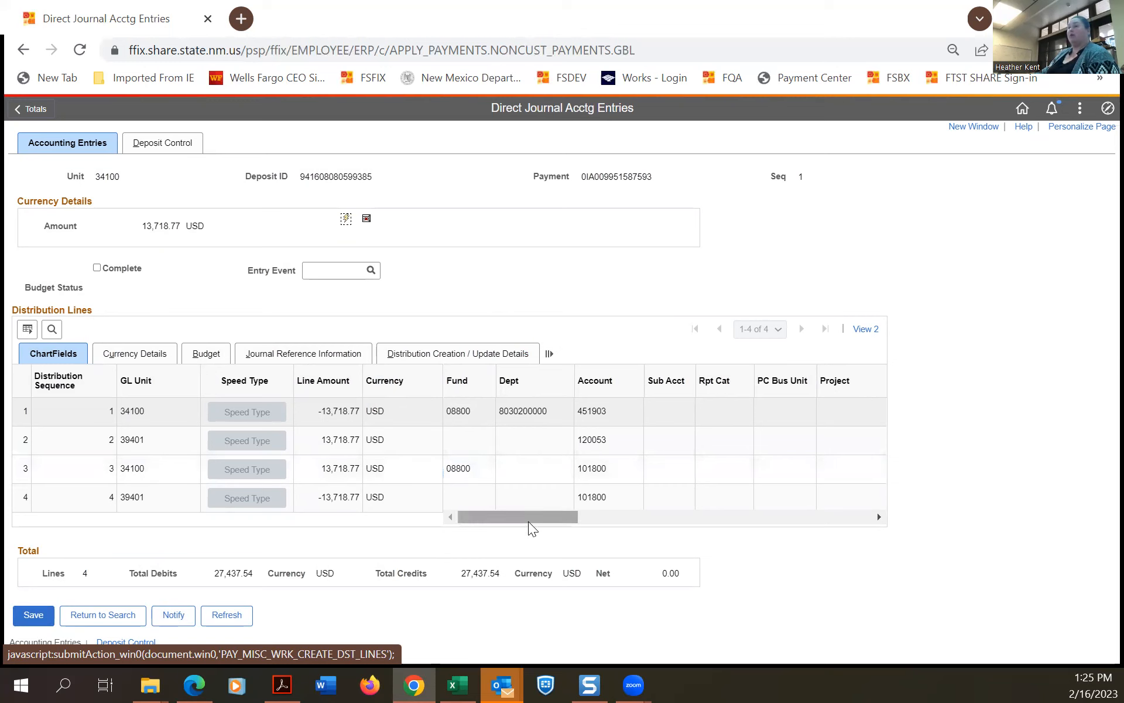
left_click(96, 268)
left_click(32, 615)
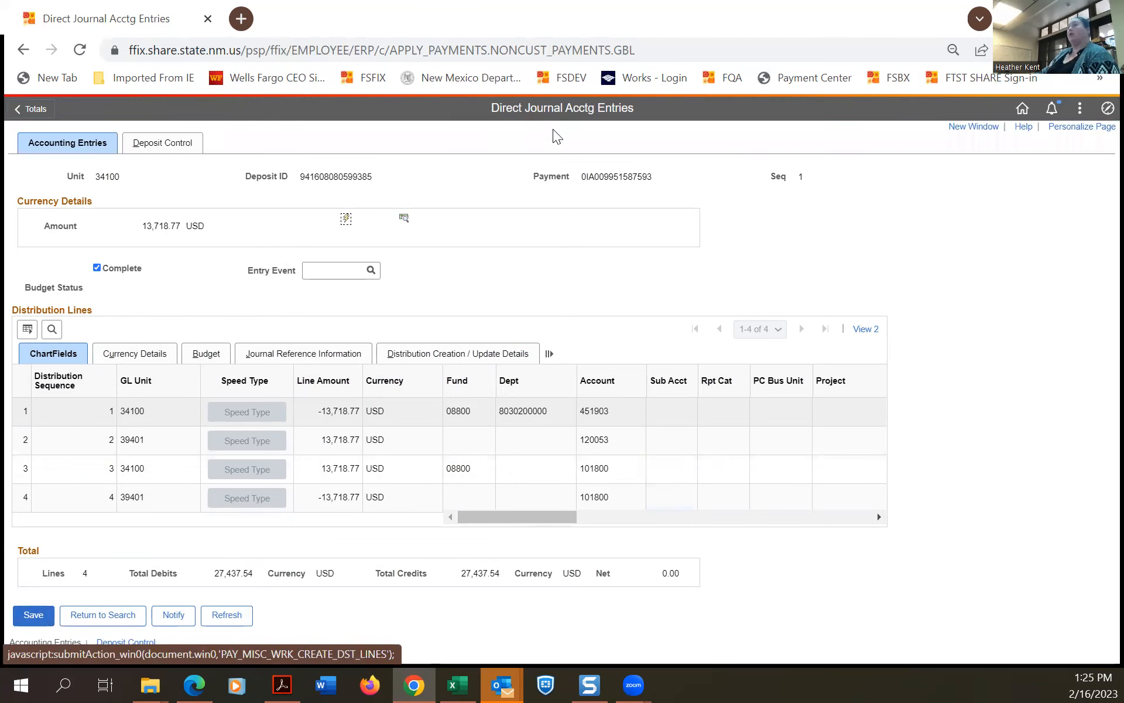
Budget-check the entry and open Commitment Control details, which report status Error.
left_click(403, 221)
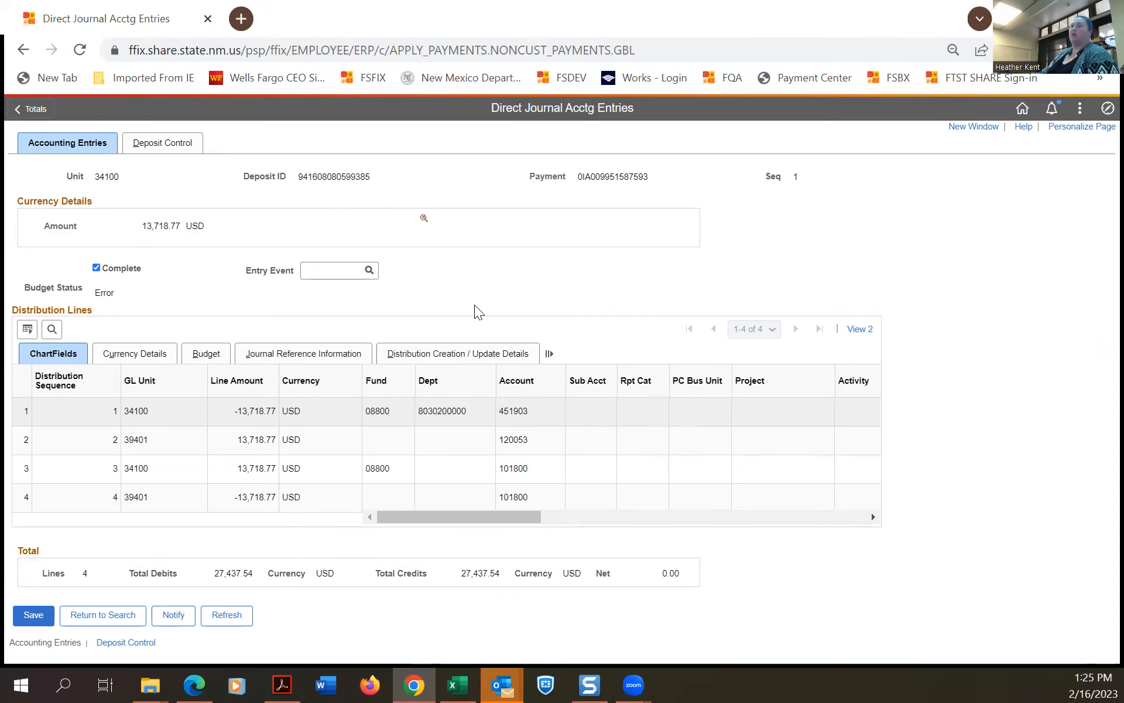
left_click(549, 353)
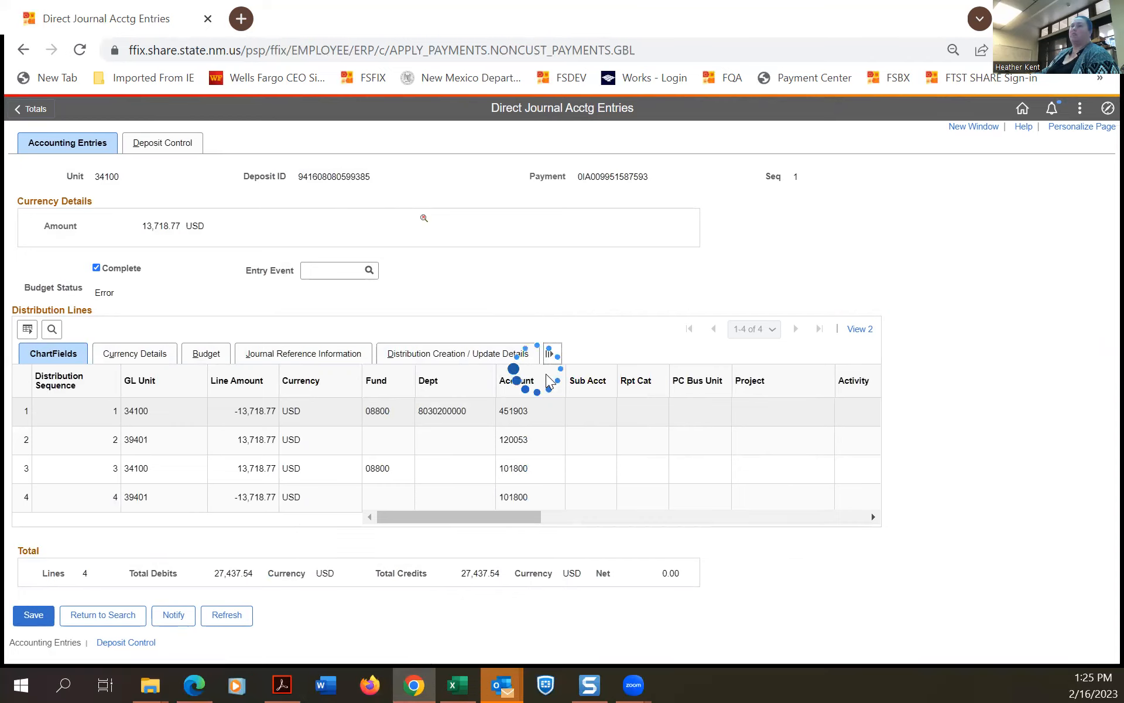
left_click_drag(420, 665, 152, 531)
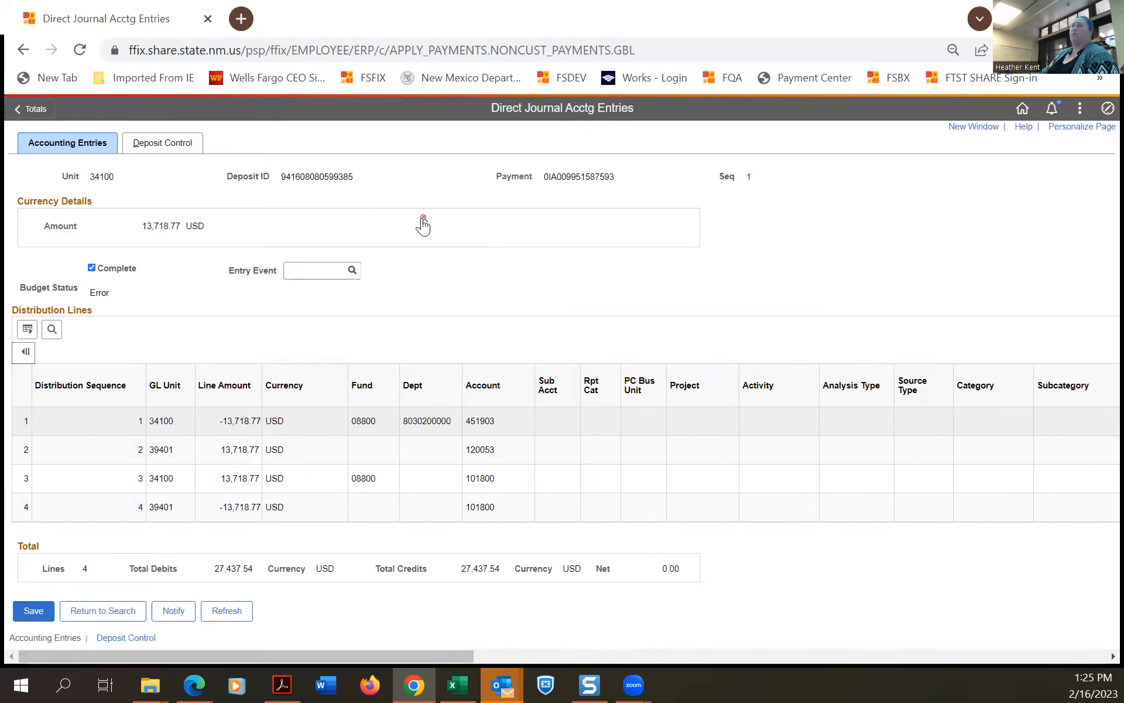
left_click(423, 222)
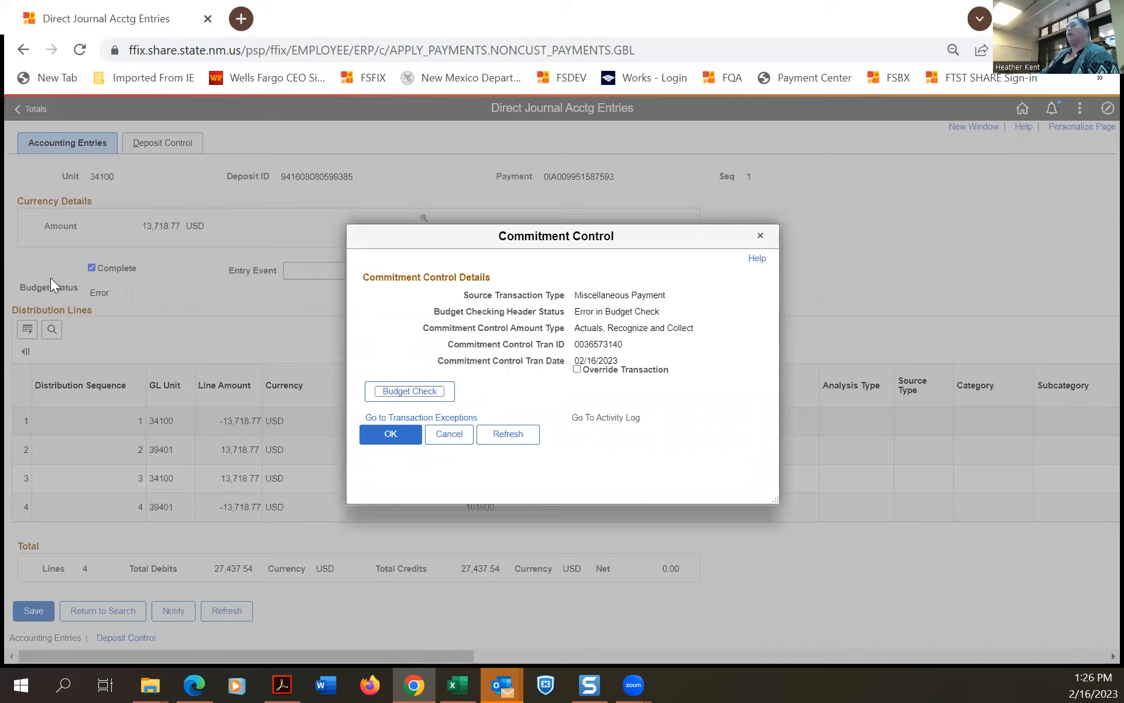
Close Commitment Control, uncheck Complete, and save so the budget status reads Not Chk'd.
left_click(389, 438)
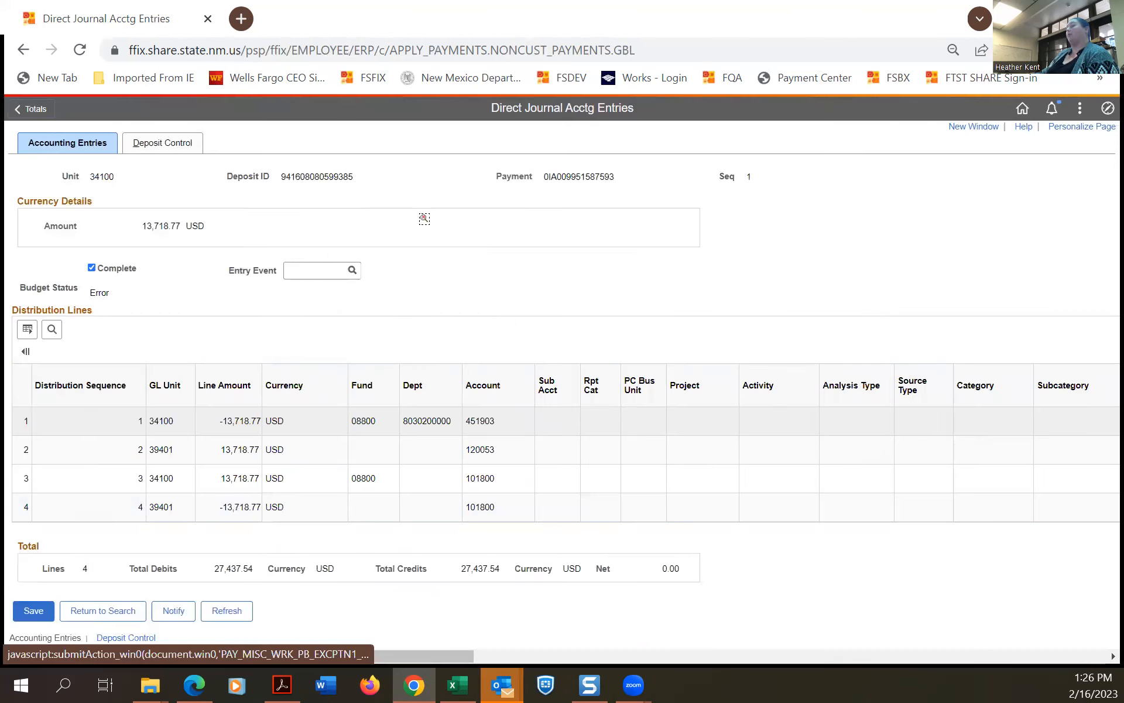
left_click(91, 269)
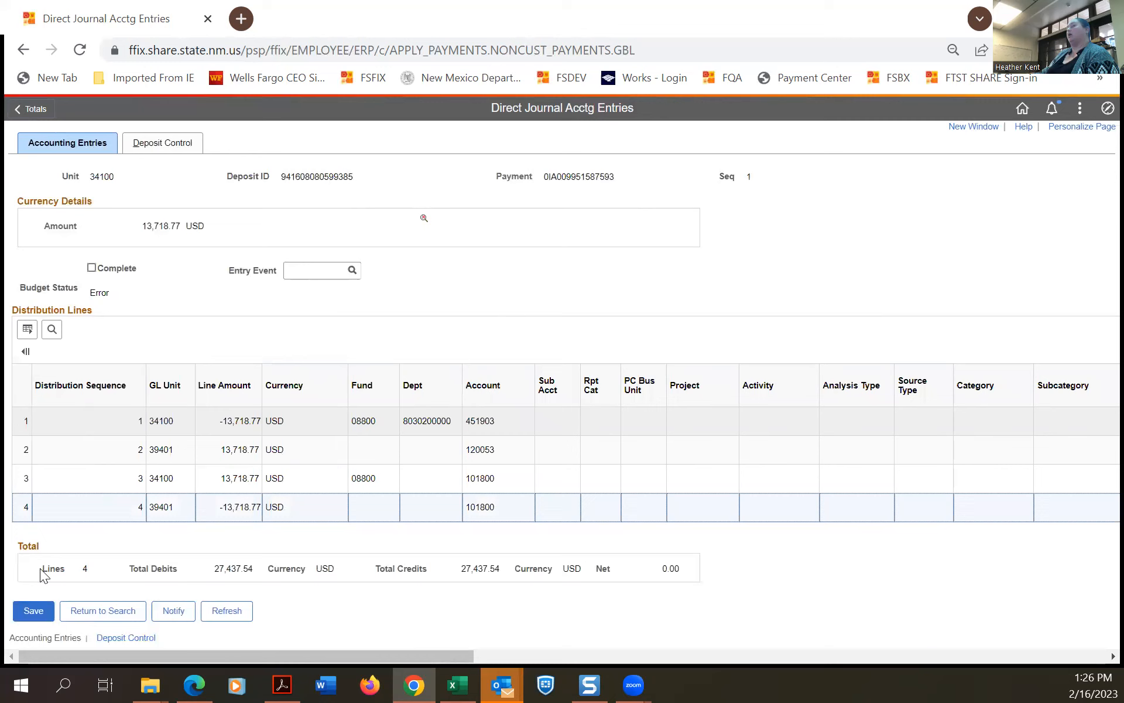
left_click(43, 621)
left_click(43, 621)
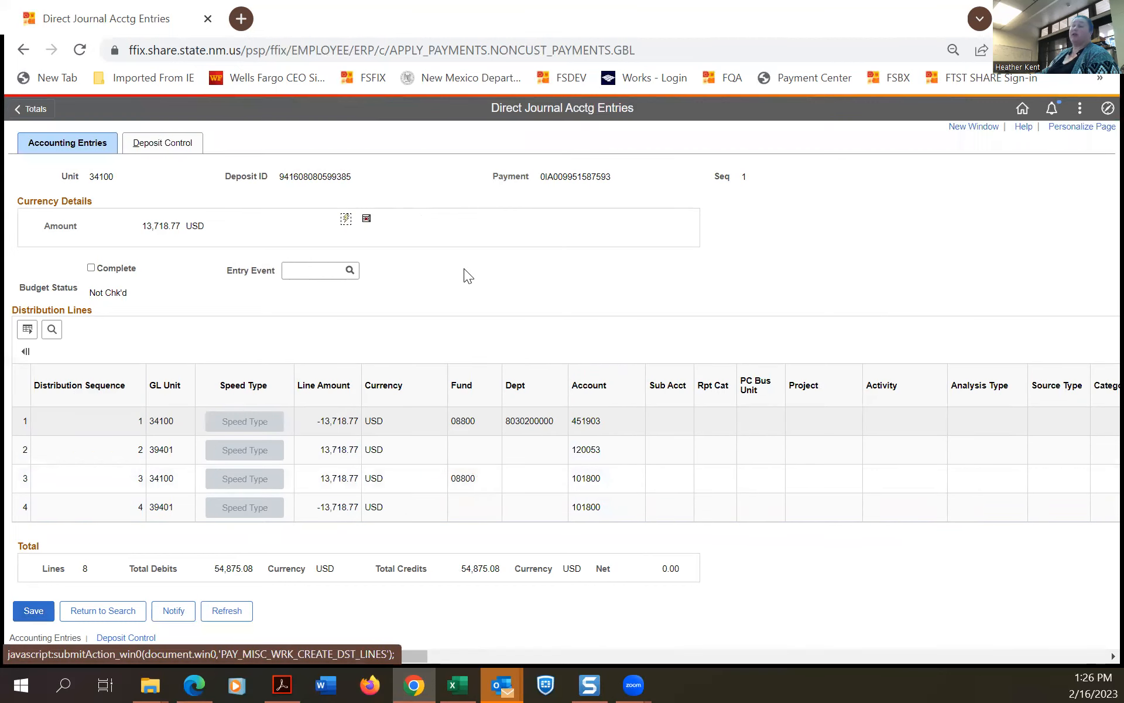
left_click(367, 220)
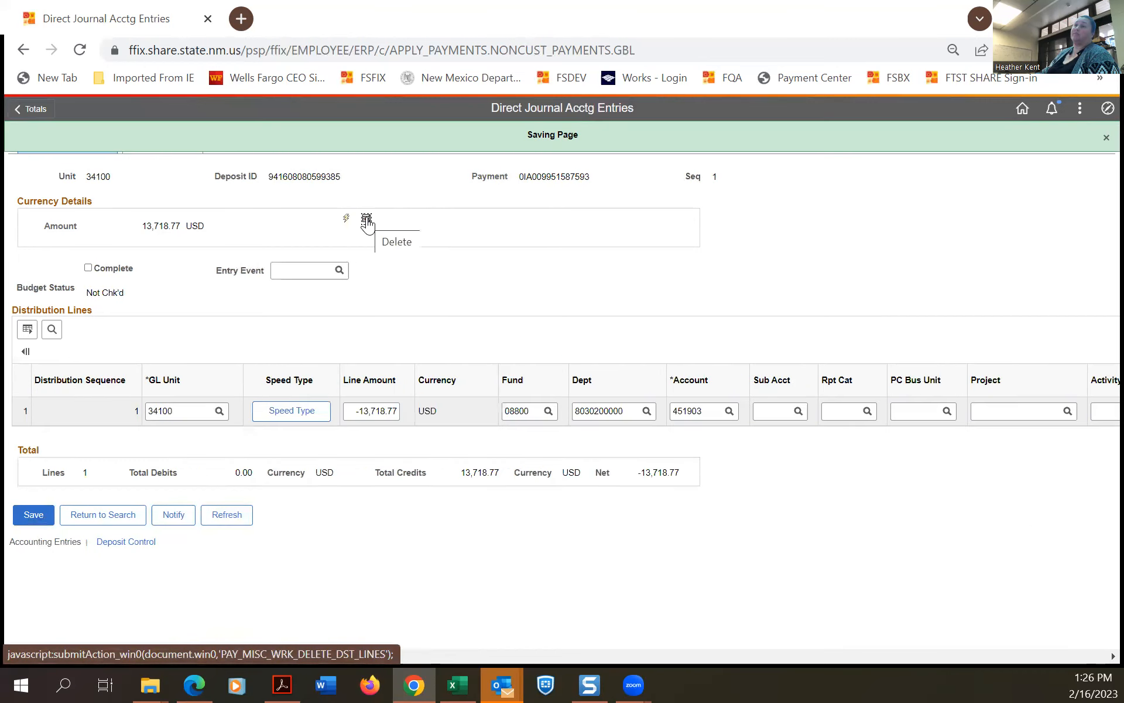
double_click(592, 411)
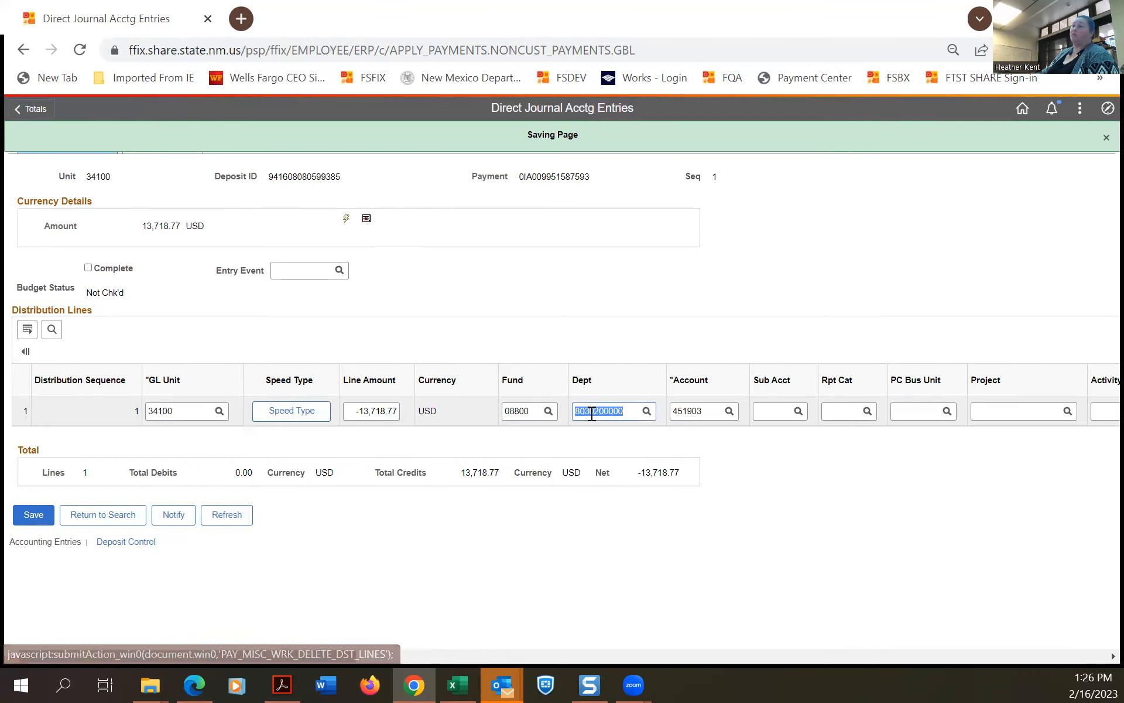
key("BackSpace")
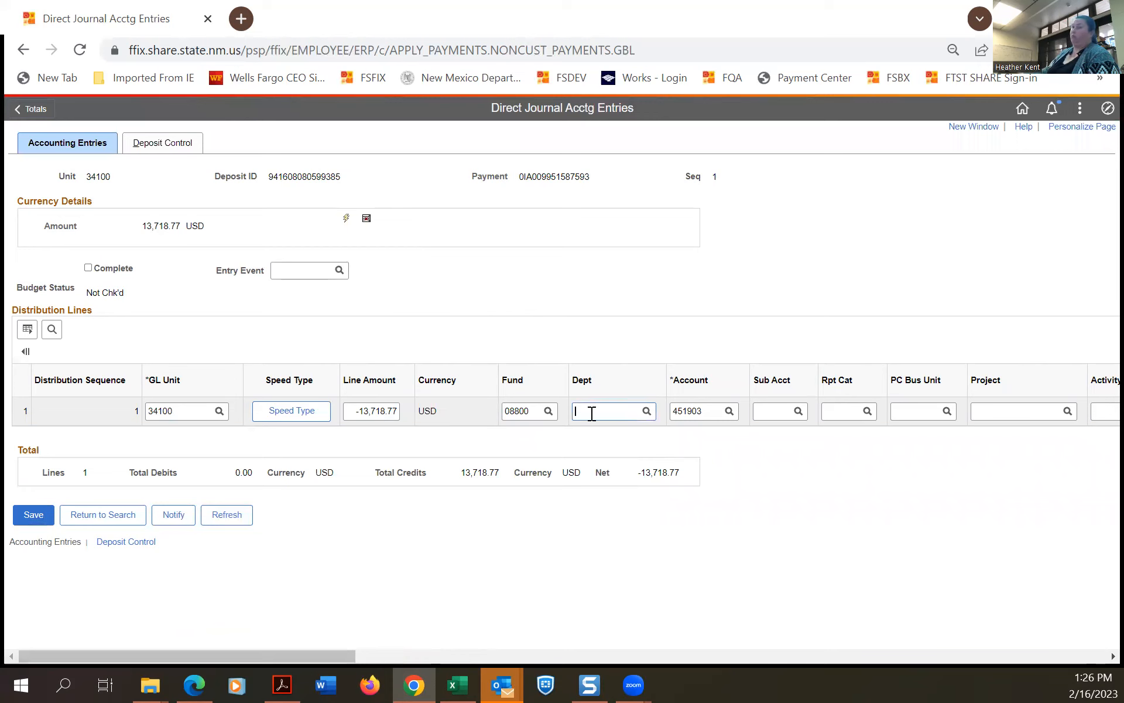
left_click(646, 411)
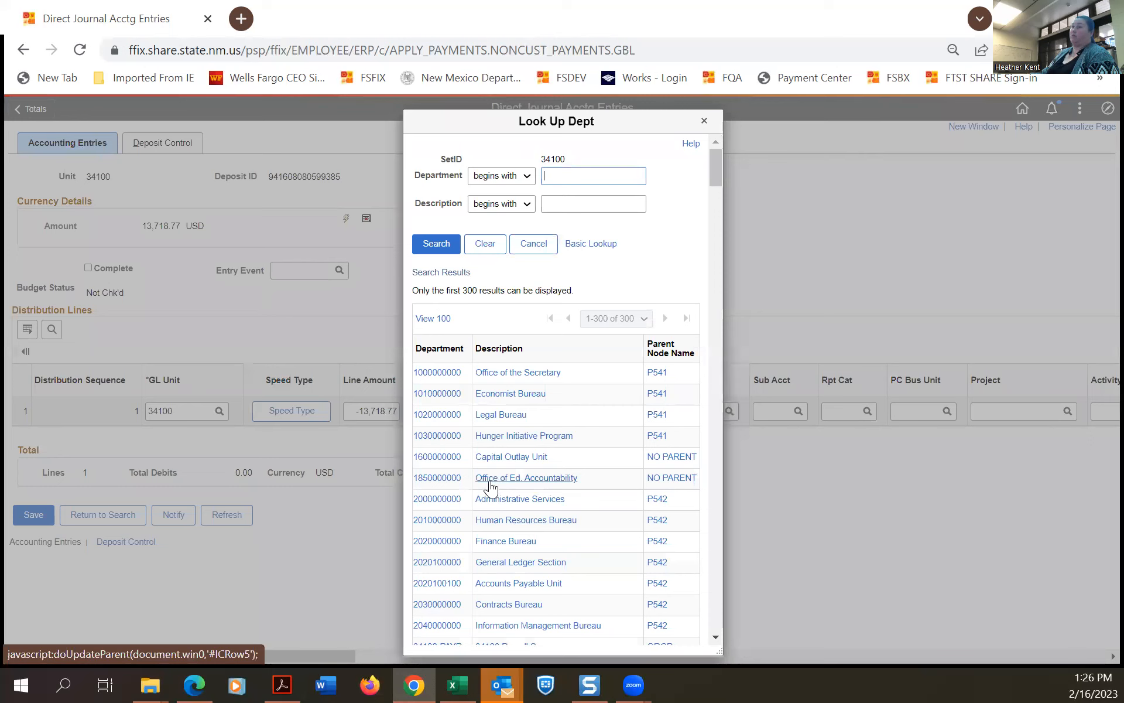
scroll(485, 489, "down", 9)
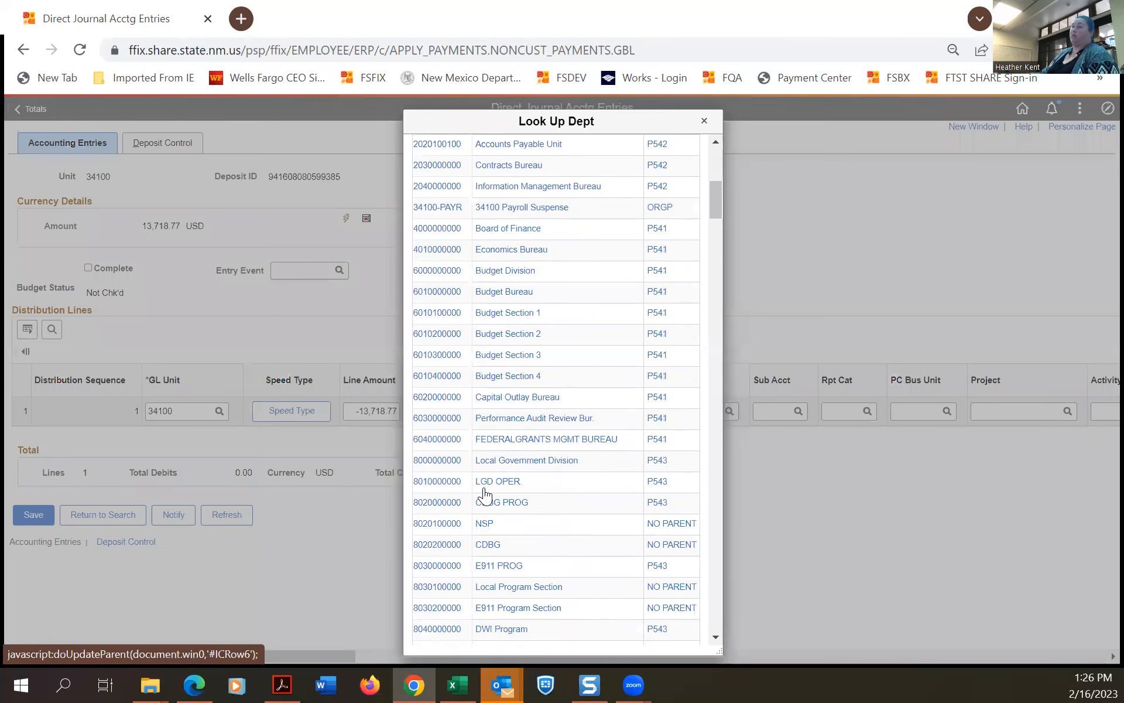
scroll(483, 490, "down", 3)
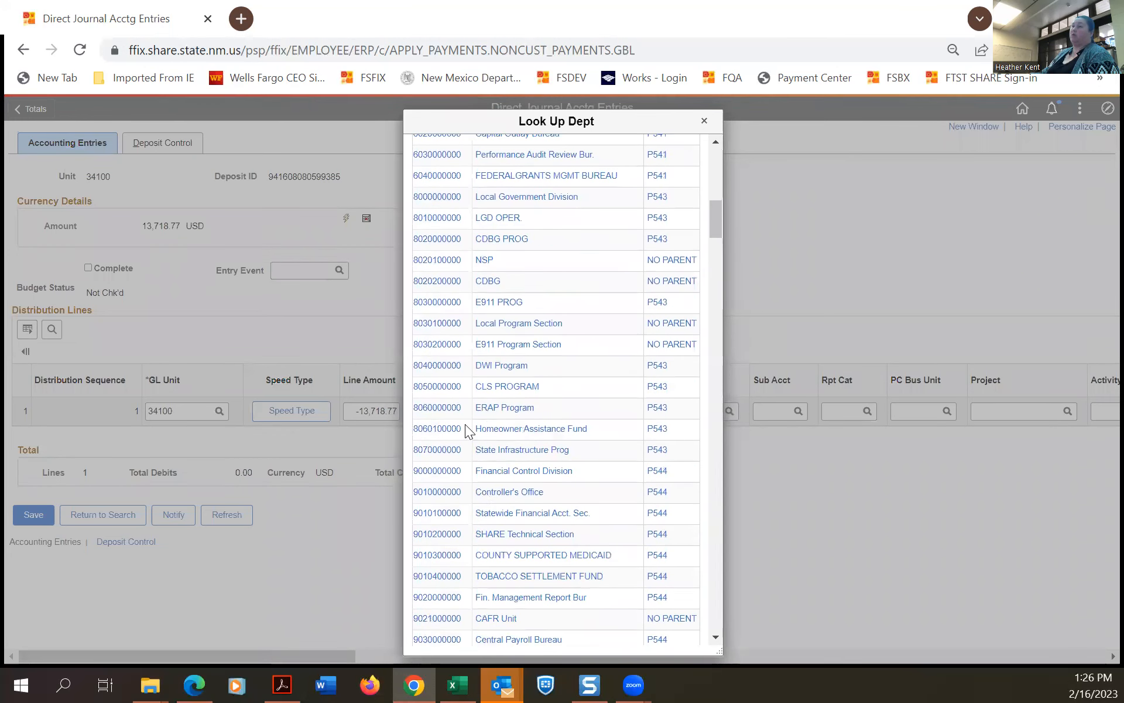
left_click(437, 410)
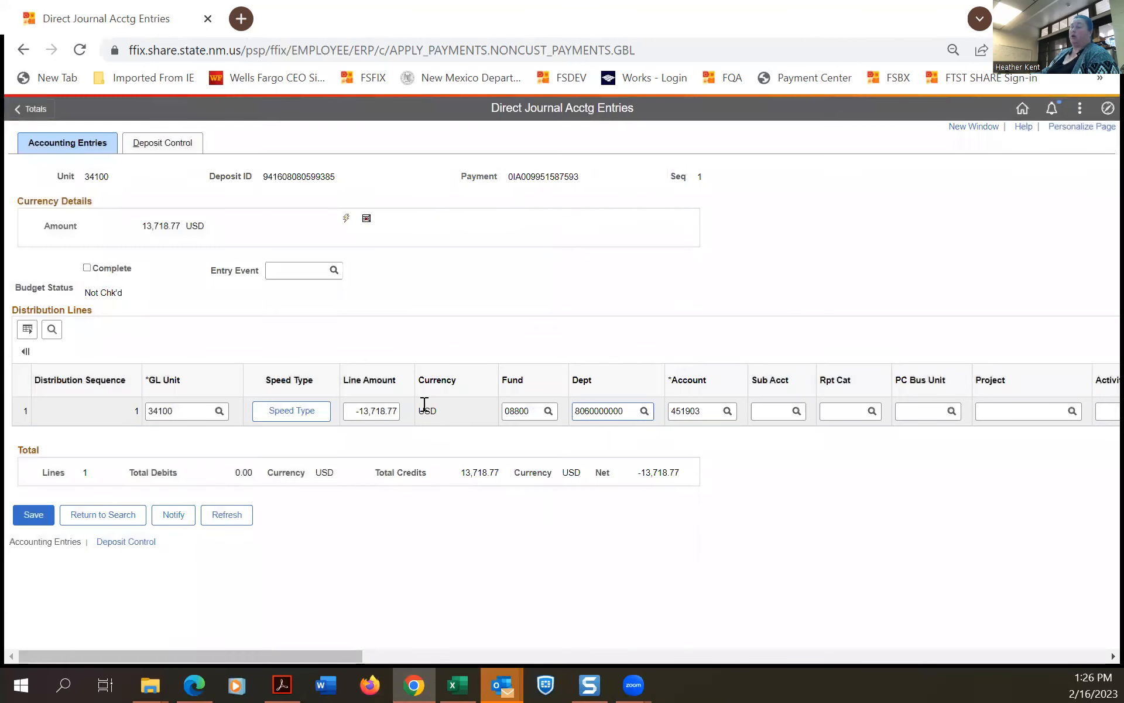
left_click(28, 519)
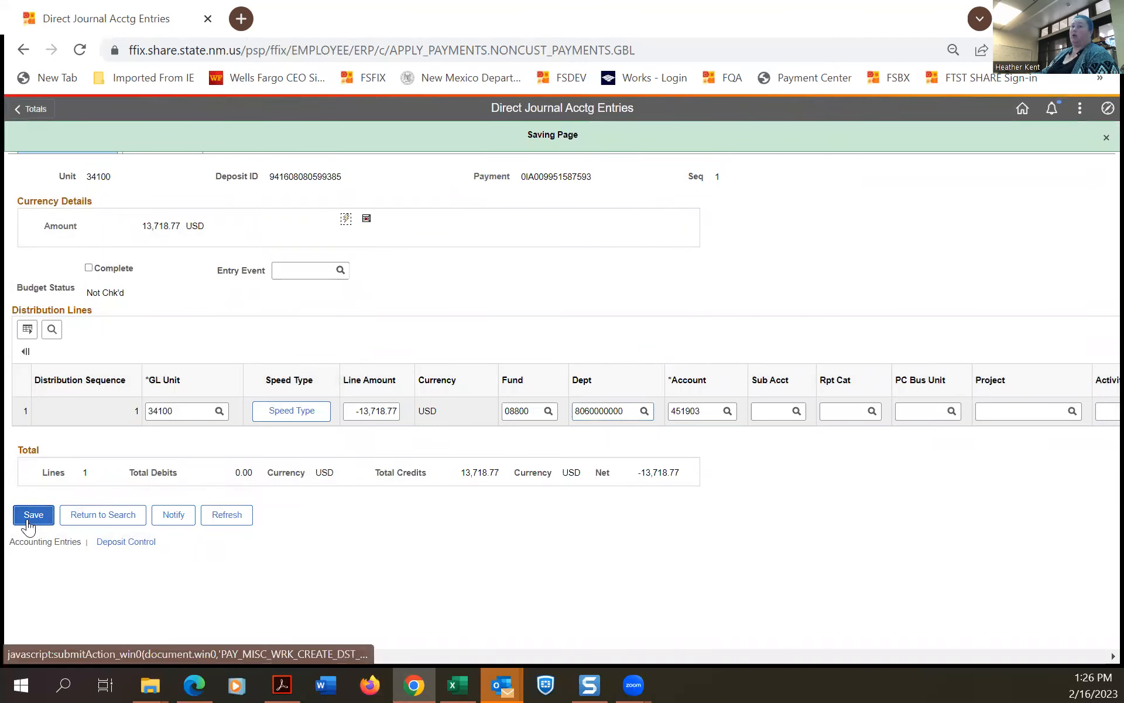
Rebuild the four lines balancing at 27,437.54, save, then check Complete and save again.
left_click(347, 219)
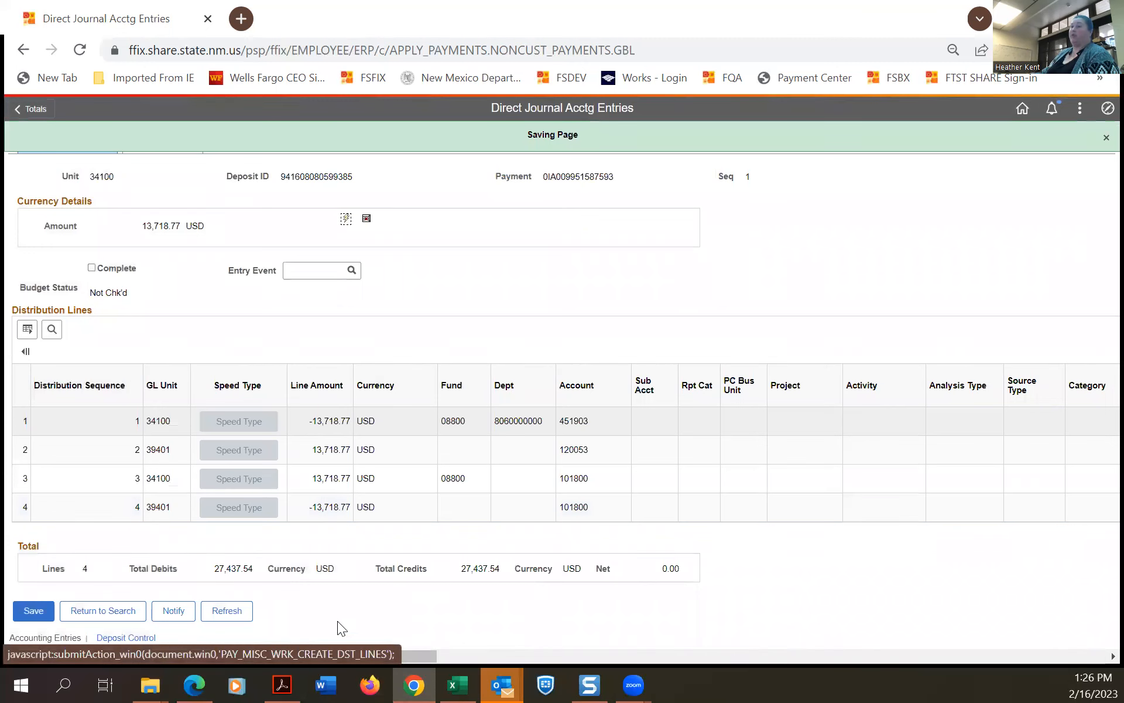
left_click_drag(316, 656, 149, 653)
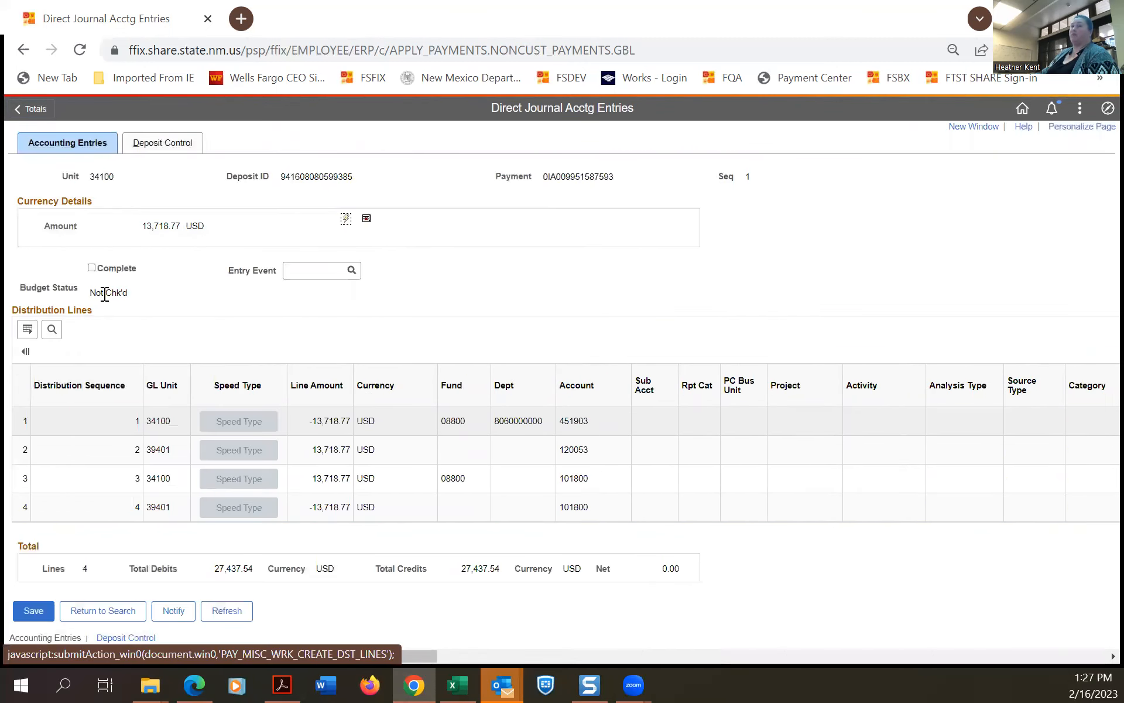
left_click(27, 612)
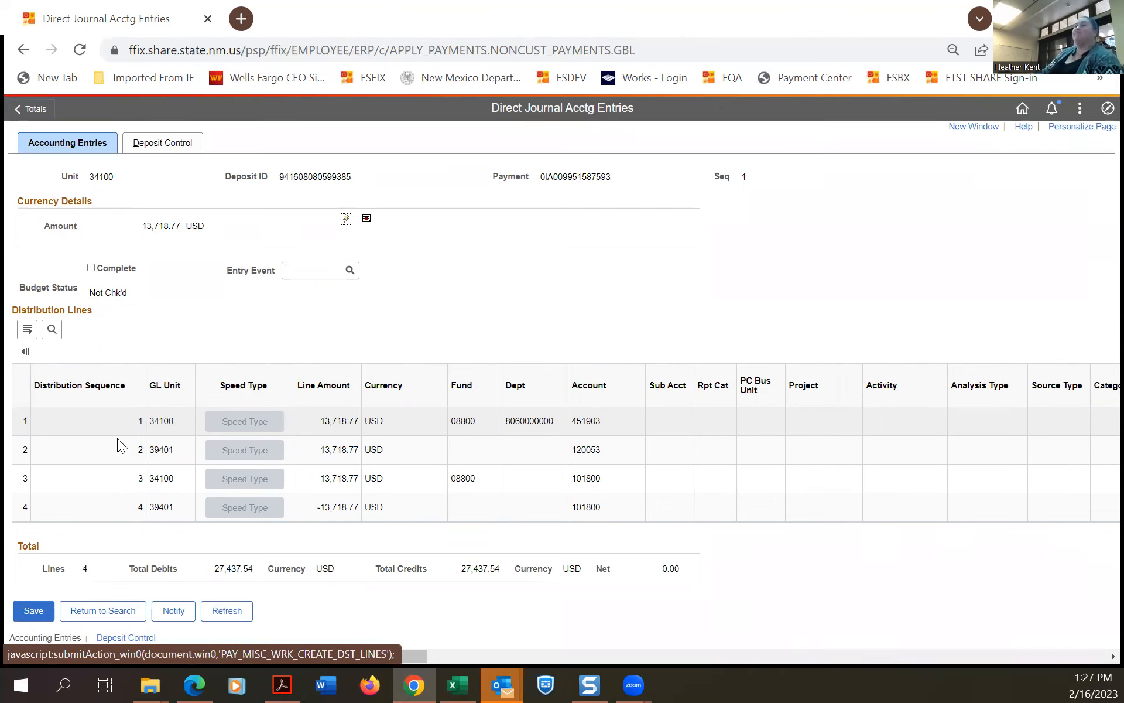
left_click(90, 269)
left_click(27, 615)
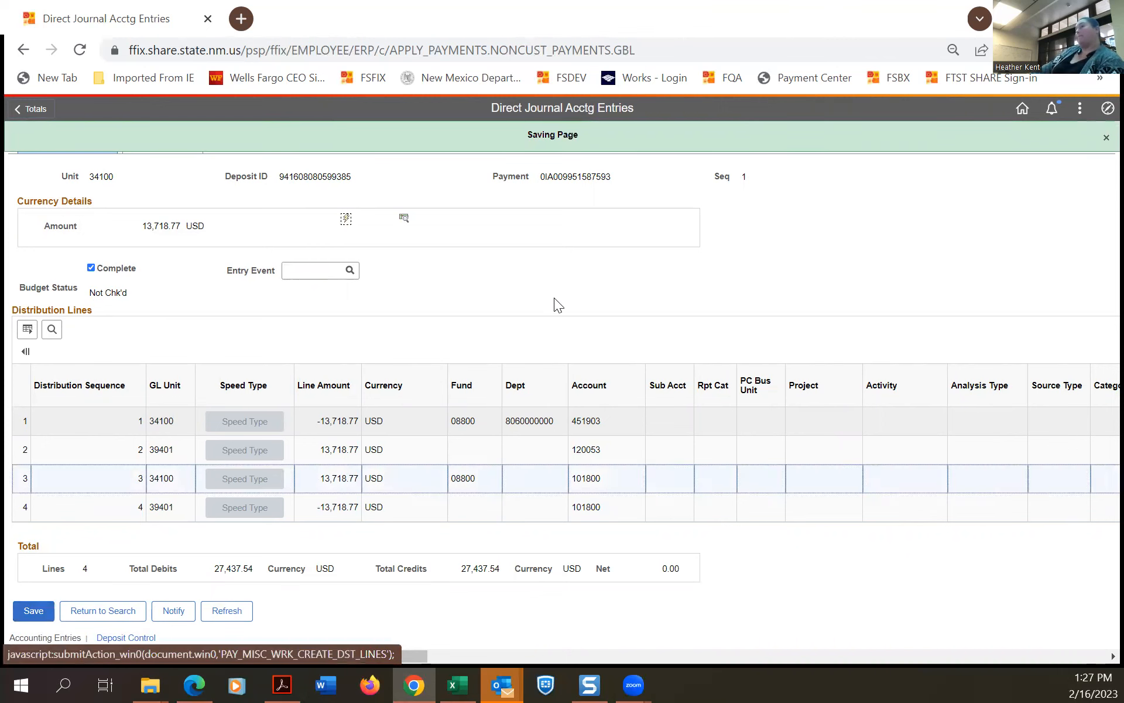
Run the budget check on the completed four-line entry, returning budget status Valid.
left_click(404, 219)
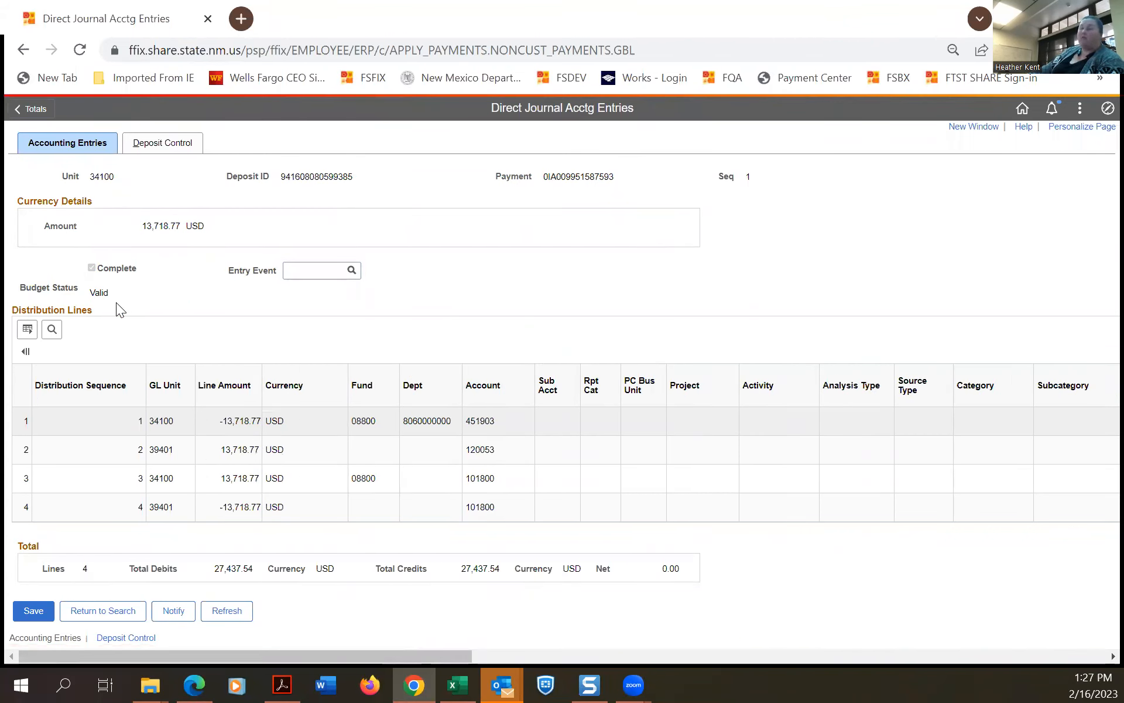
Review the distribution line columns, then save the Complete entry with budget status Valid.
left_click_drag(279, 655, 415, 671)
left_click_drag(497, 681, 967, 674)
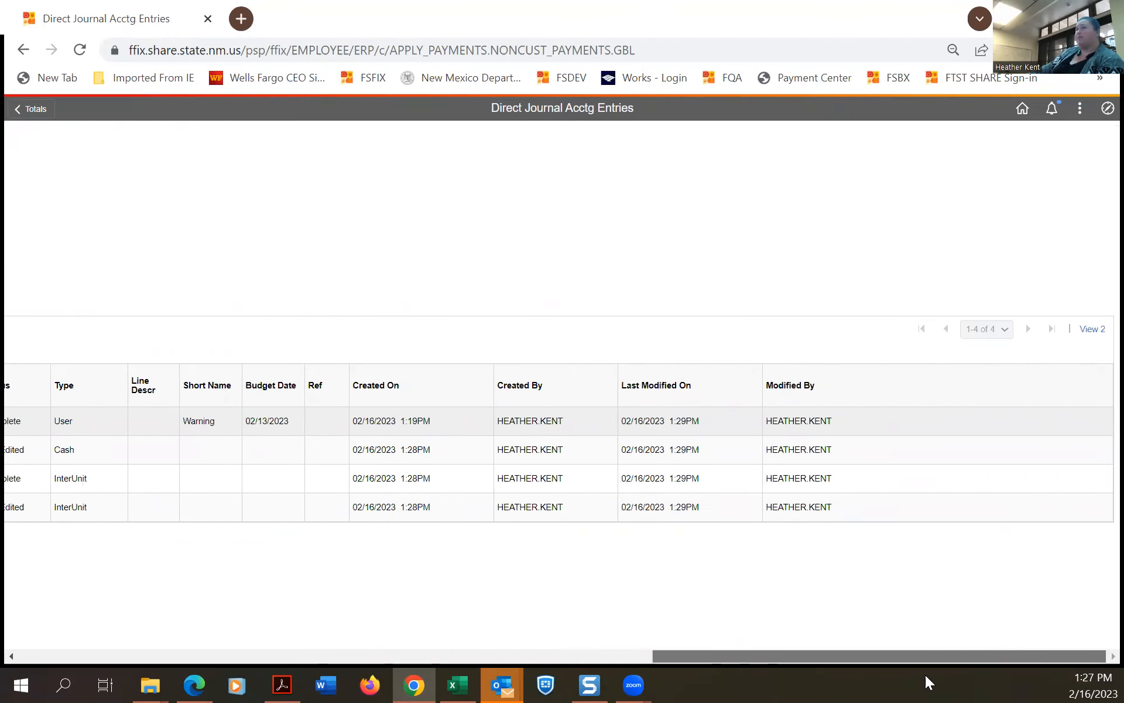
left_click_drag(823, 675, 211, 649)
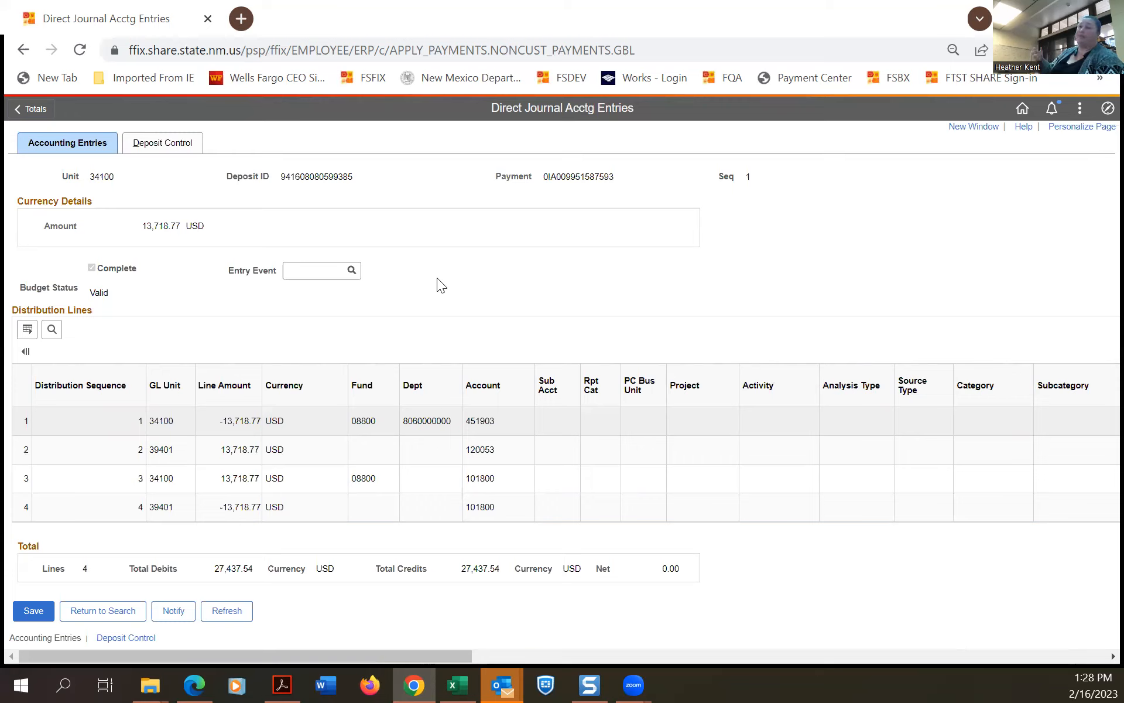
left_click(35, 614)
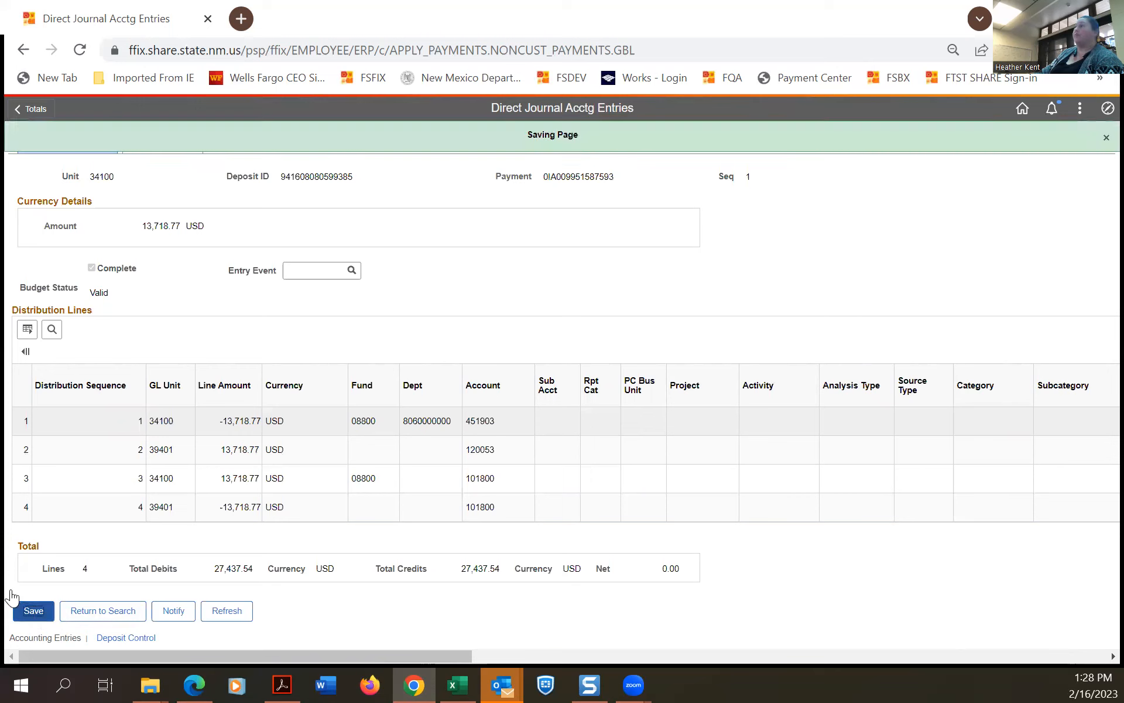